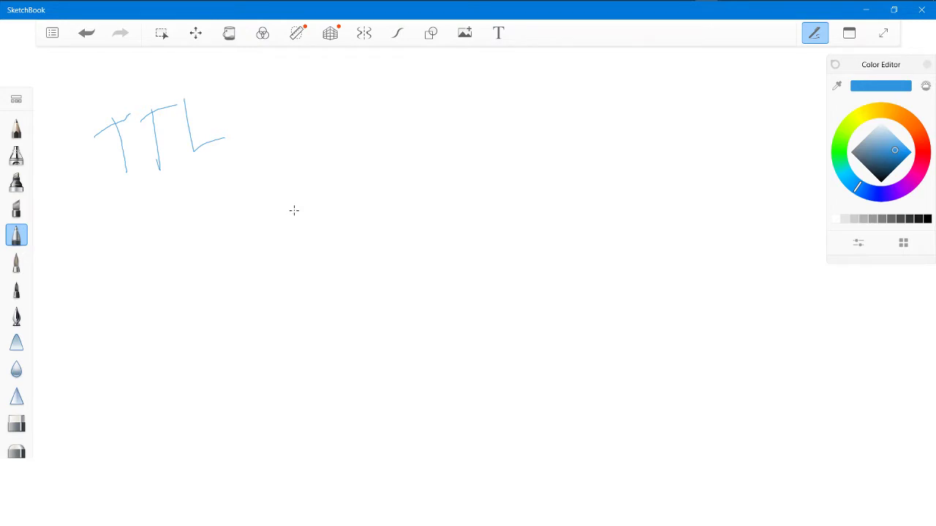
# Check the TTL Inverter figure in the PDF manual, switch back to SketchBook and draw the first transistor symbol below the TTL title
pyautogui.moveTo(666, 10)
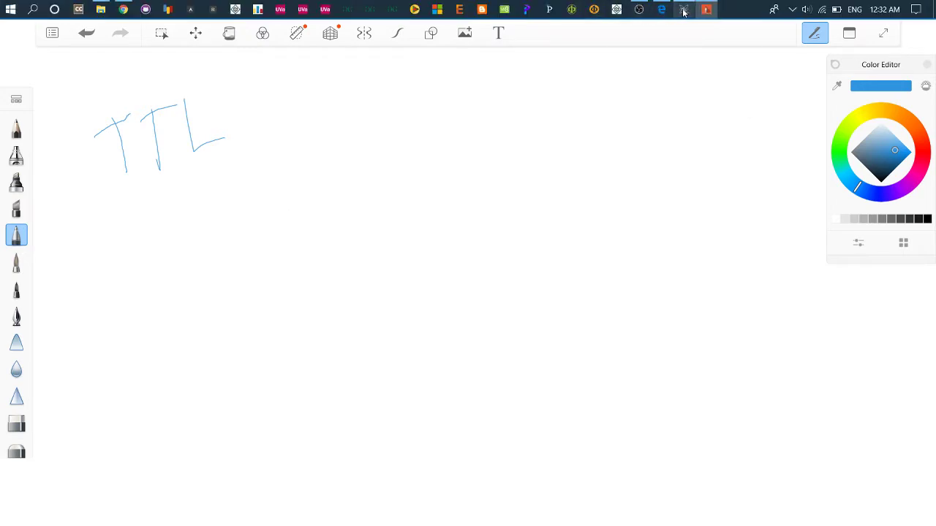
pyautogui.click(664, 10)
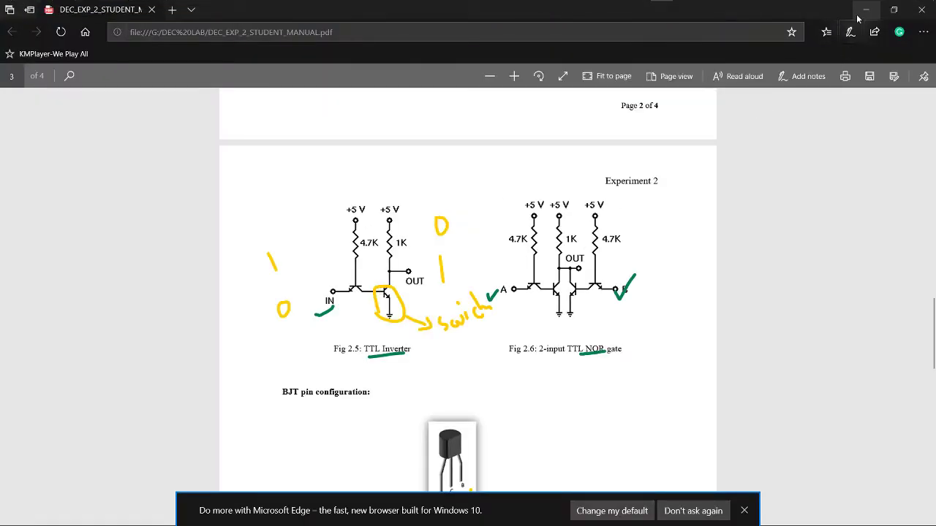
pyautogui.click(859, 16)
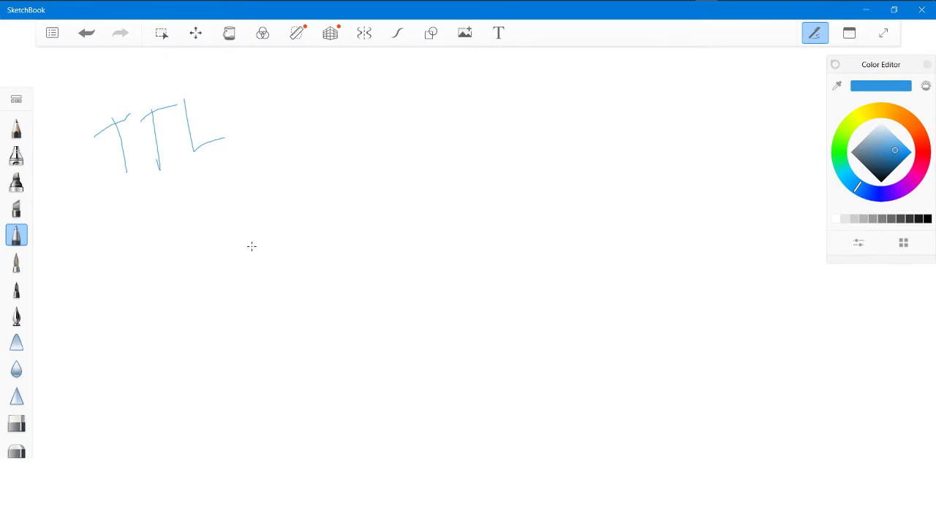
pyautogui.moveTo(268, 231); pyautogui.dragTo(259, 304)
pyautogui.moveTo(323, 236); pyautogui.dragTo(329, 235)
pyautogui.moveTo(259, 294)
pyautogui.mouseDown()
pyautogui.moveTo(307, 317)
pyautogui.moveTo(293, 337)
pyautogui.mouseUp()
pyautogui.moveTo(214, 265); pyautogui.dragTo(263, 257)
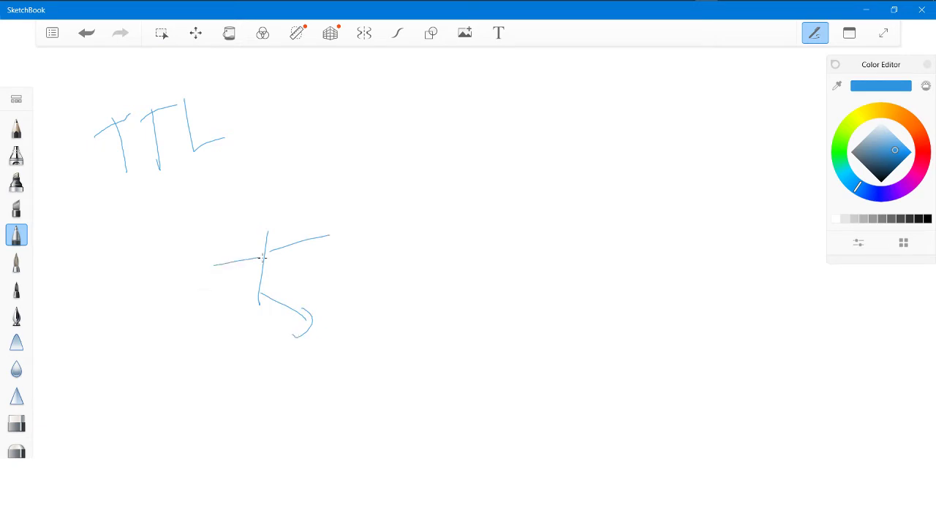
# Draw a second transistor symbol beside the first and extend the first transistor's collector and emitter leads vertically
pyautogui.moveTo(485, 206); pyautogui.dragTo(488, 293)
pyautogui.moveTo(487, 236); pyautogui.dragTo(526, 174)
pyautogui.moveTo(489, 283)
pyautogui.mouseDown()
pyautogui.moveTo(548, 314)
pyautogui.moveTo(533, 327)
pyautogui.mouseUp()
pyautogui.moveTo(434, 264); pyautogui.dragTo(487, 256)
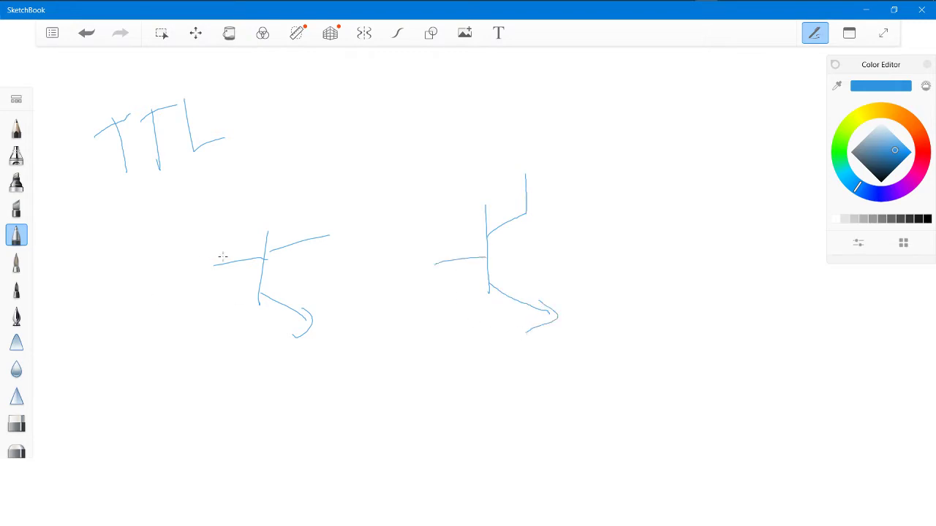
pyautogui.moveTo(321, 234); pyautogui.dragTo(314, 178)
pyautogui.moveTo(305, 322); pyautogui.dragTo(315, 385)
# Consult the manual's inverter figure and add a magenta circular input terminal labelled In1 at the first transistor's emitter lead
pyautogui.moveTo(505, 2)
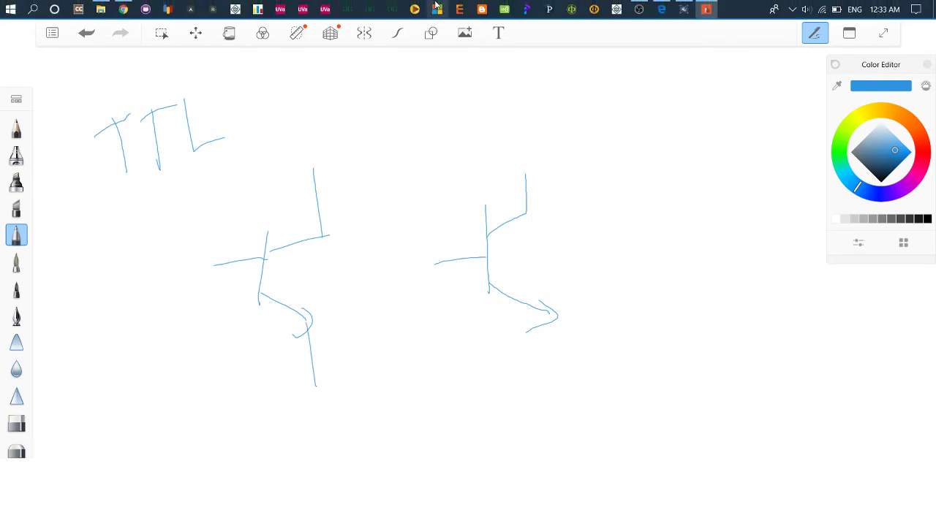
pyautogui.click(663, 10)
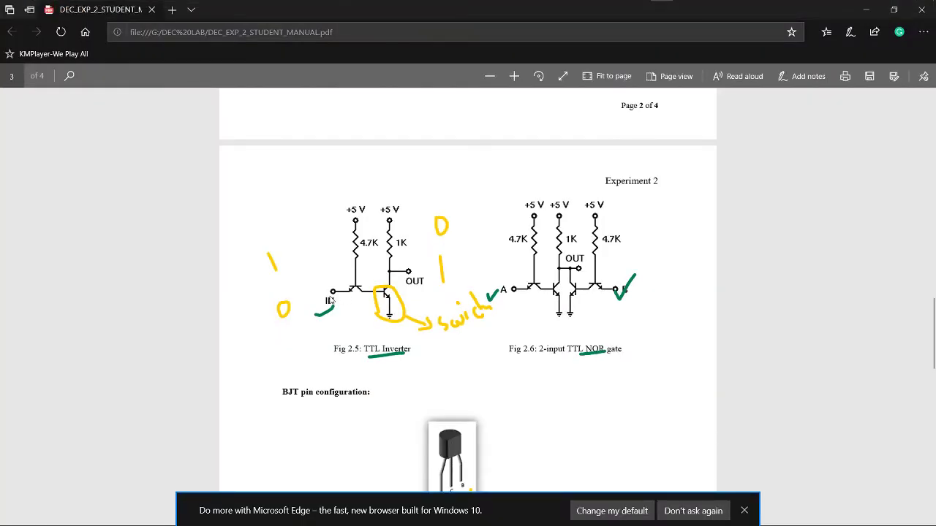
pyautogui.click(865, 9)
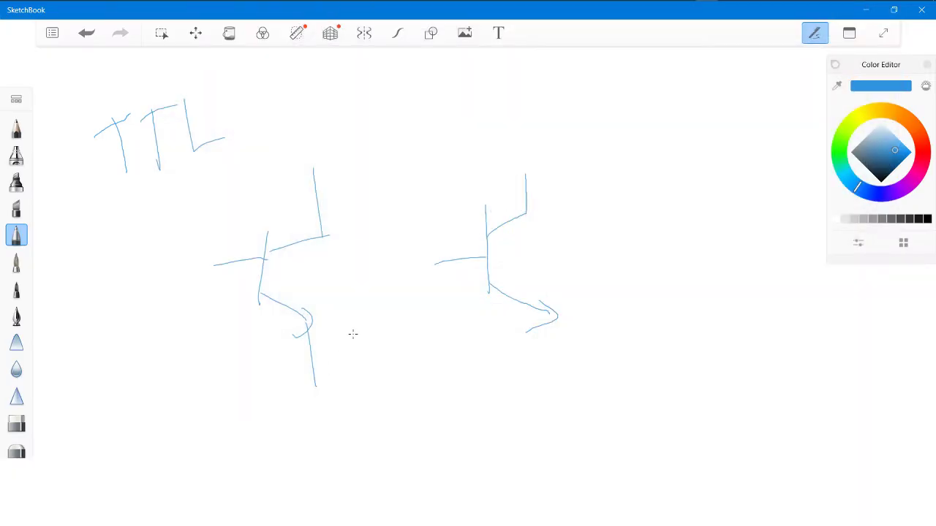
pyautogui.moveTo(271, 414)
pyautogui.mouseDown()
pyautogui.moveTo(281, 441)
pyautogui.moveTo(270, 419)
pyautogui.moveTo(284, 414)
pyautogui.moveTo(297, 435)
pyautogui.mouseUp()
pyautogui.click(920, 175)
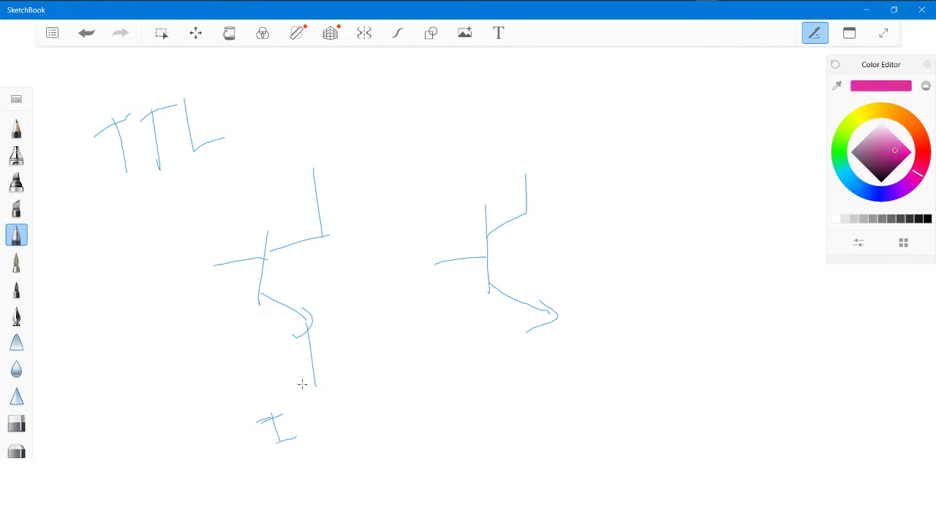
pyautogui.moveTo(315, 368); pyautogui.dragTo(322, 367)
pyautogui.moveTo(287, 438)
pyautogui.mouseDown()
pyautogui.moveTo(325, 438)
pyautogui.moveTo(319, 421)
pyautogui.mouseUp()
pyautogui.moveTo(316, 446); pyautogui.dragTo(339, 437)
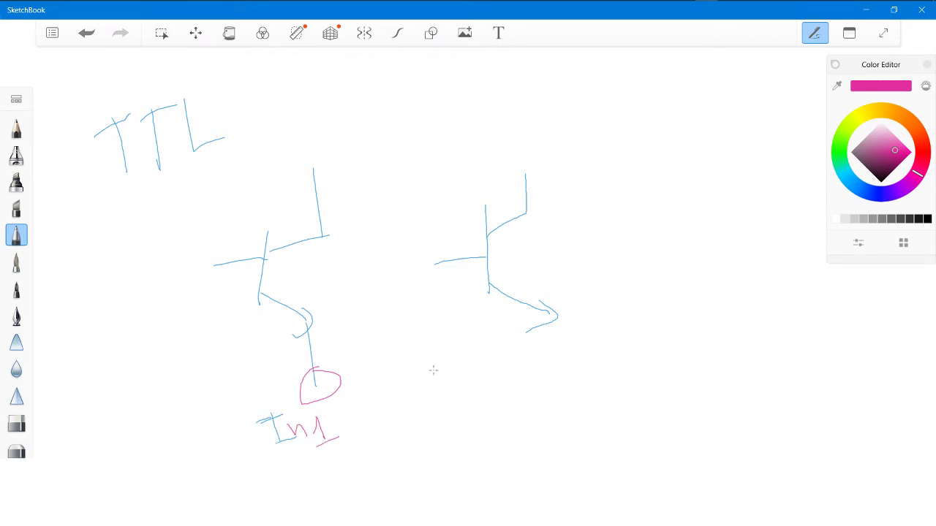
# Recheck the manual's inverter figure and draw a magenta wire from the first transistor's collector to the second transistor's base
pyautogui.moveTo(658, 7)
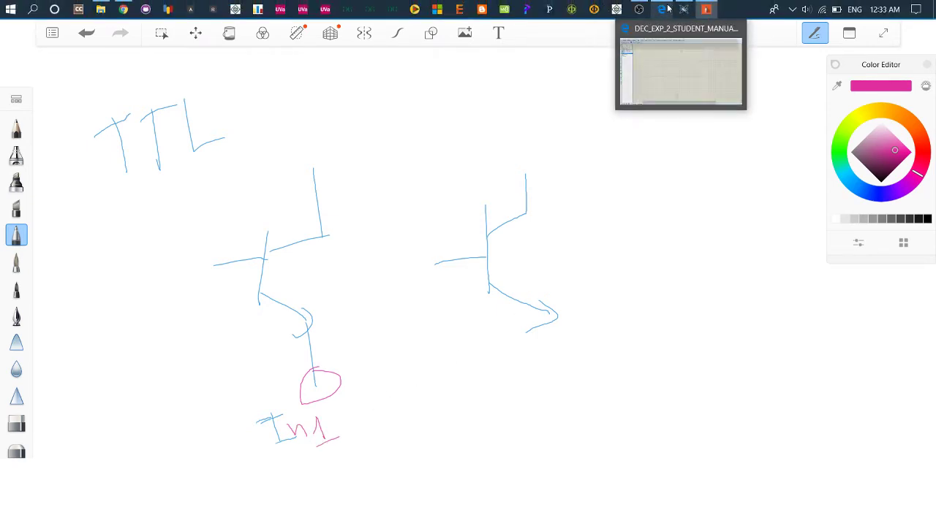
pyautogui.click(680, 8)
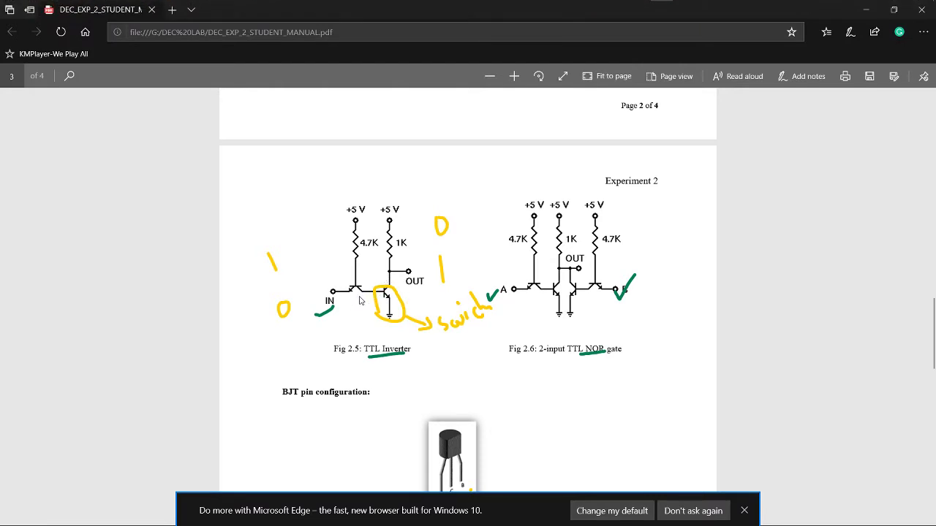
pyautogui.click(866, 10)
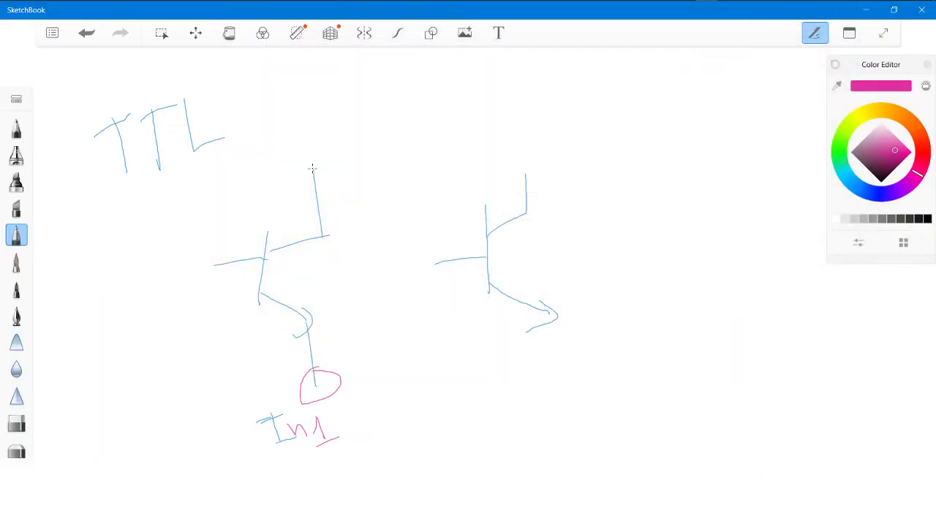
pyautogui.moveTo(353, 166)
pyautogui.mouseDown()
pyautogui.moveTo(382, 217)
pyautogui.moveTo(381, 269)
pyautogui.moveTo(441, 268)
pyautogui.mouseUp()
# Label the transistors' collectors C1 and C2 and their bases B1 and B2 in magenta
pyautogui.moveTo(335, 189); pyautogui.dragTo(350, 198)
pyautogui.moveTo(433, 234)
pyautogui.mouseDown()
pyautogui.moveTo(435, 251)
pyautogui.moveTo(449, 242)
pyautogui.moveTo(427, 248)
pyautogui.mouseUp()
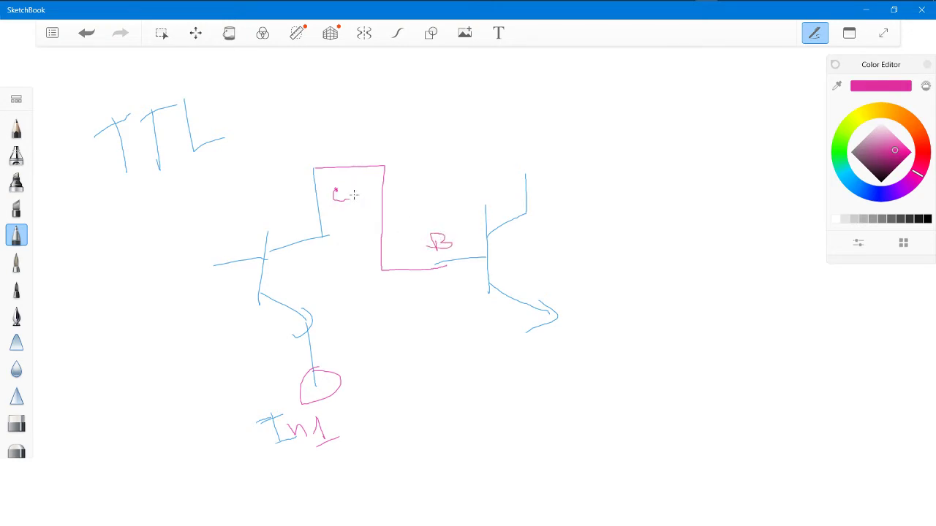
pyautogui.moveTo(553, 175)
pyautogui.mouseDown()
pyautogui.moveTo(549, 188)
pyautogui.moveTo(574, 189)
pyautogui.mouseUp()
pyautogui.moveTo(463, 239); pyautogui.dragTo(477, 251)
pyautogui.moveTo(208, 245); pyautogui.dragTo(219, 257)
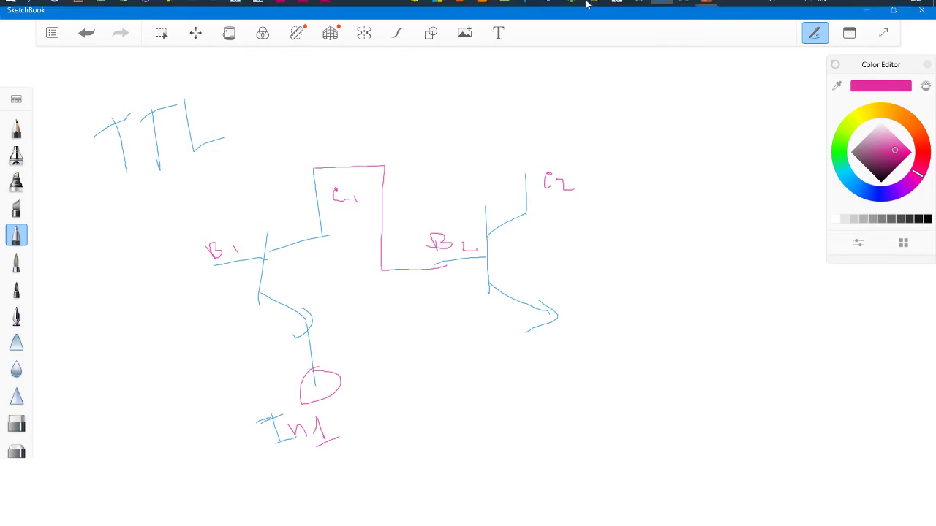
# Consult the manual's inverter figure and sketch a magenta resistor with its lead above the first transistor
pyautogui.click(670, 10)
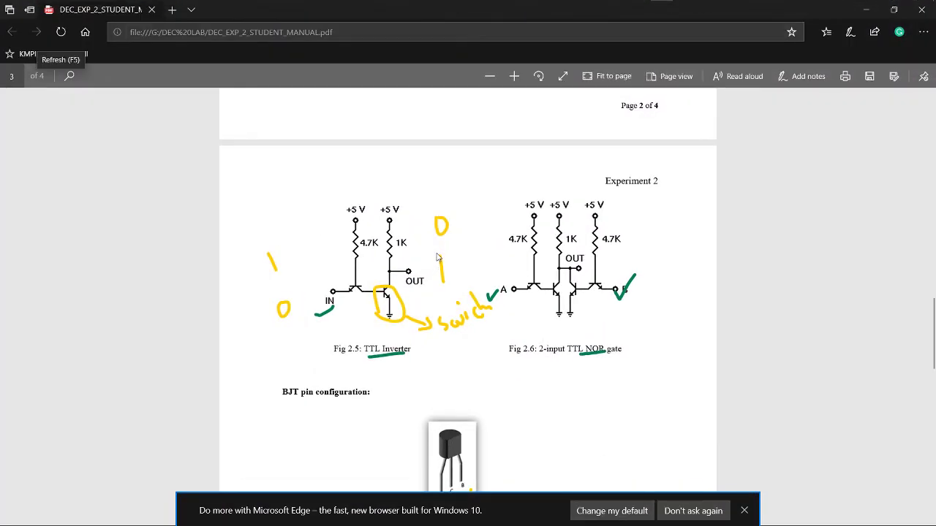
pyautogui.click(862, 10)
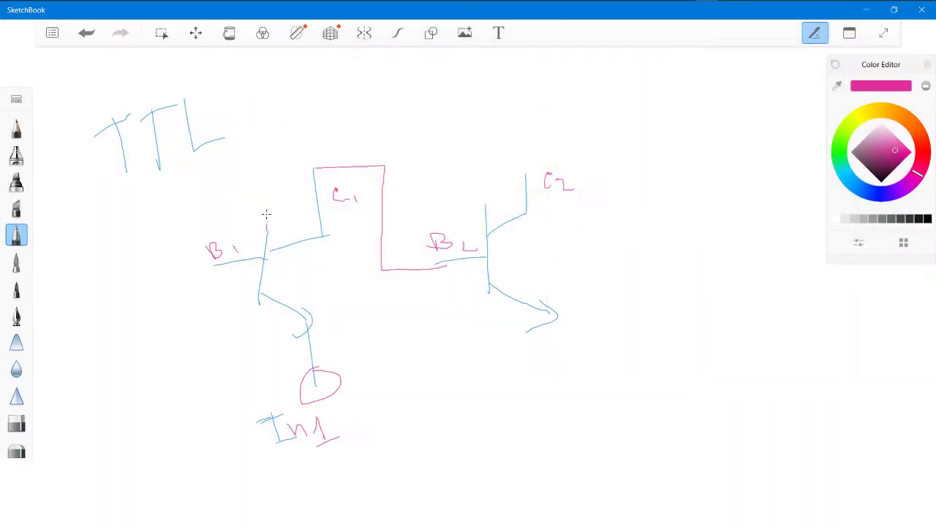
pyautogui.moveTo(266, 213); pyautogui.dragTo(267, 199)
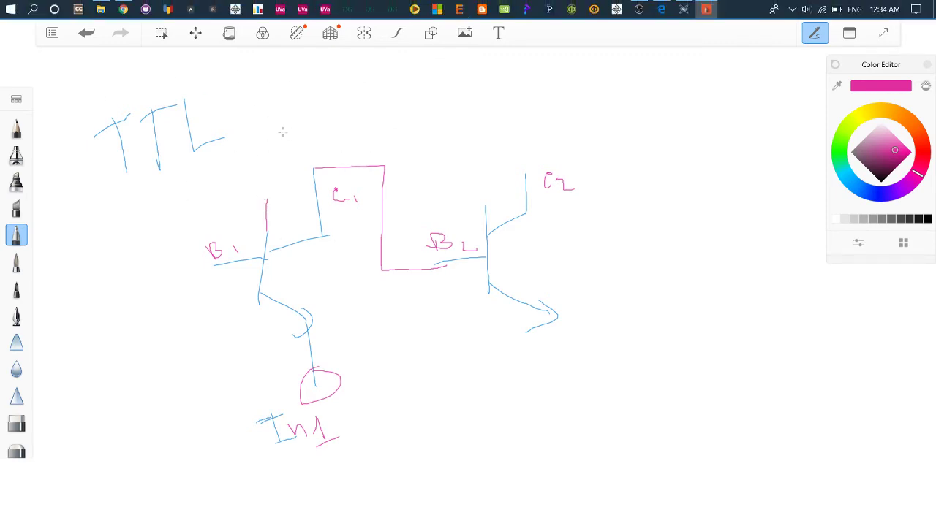
pyautogui.moveTo(268, 130); pyautogui.dragTo(266, 202)
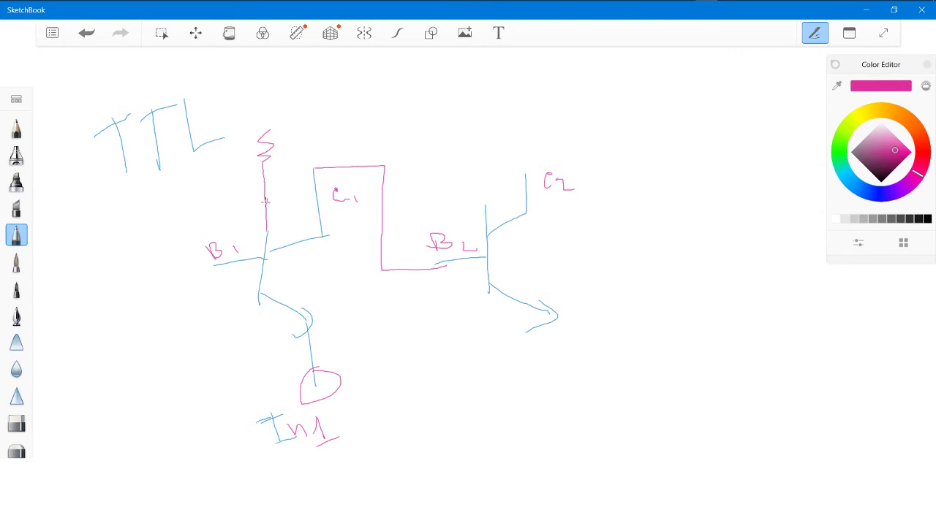
# In orange, draw a supply terminal above the resistor and a wire looping from the resistor's lower end to base B1
pyautogui.click(912, 123)
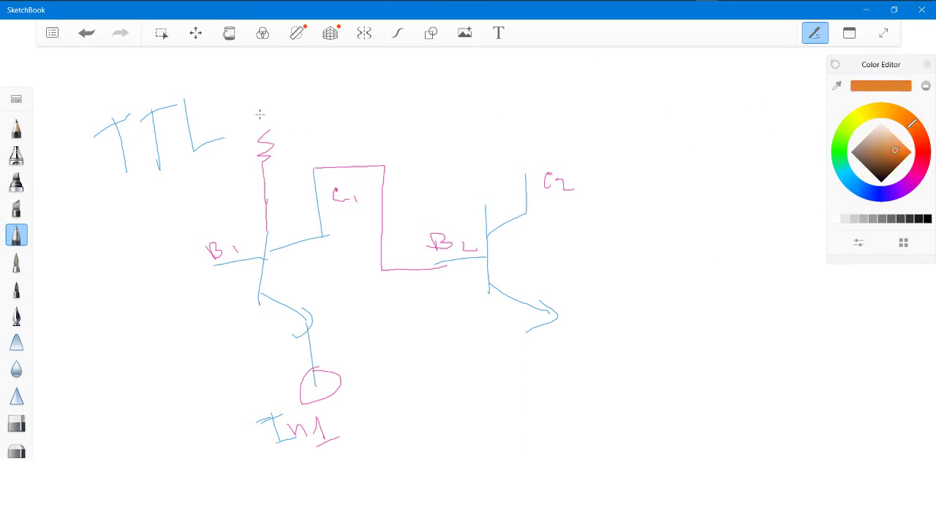
pyautogui.moveTo(264, 101); pyautogui.dragTo(264, 129)
pyautogui.moveTo(726, 6)
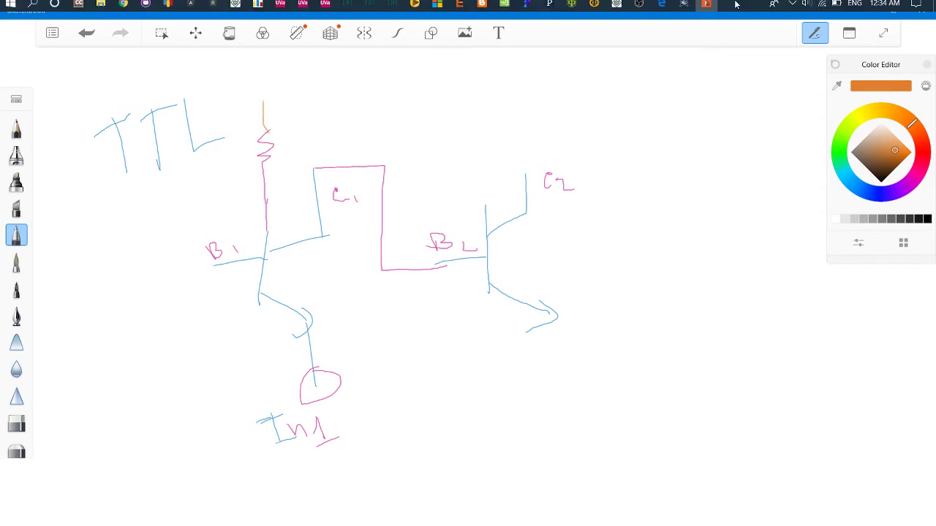
pyautogui.click(687, 11)
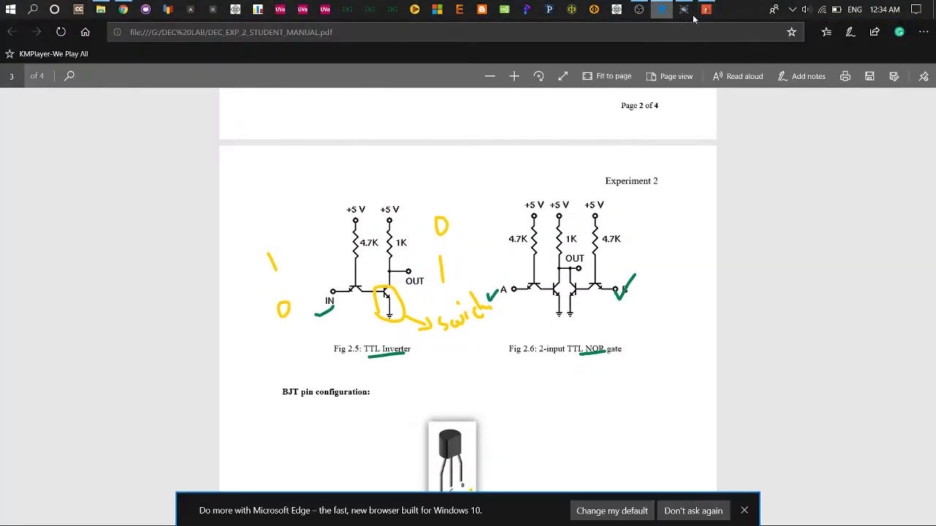
pyautogui.click(853, 8)
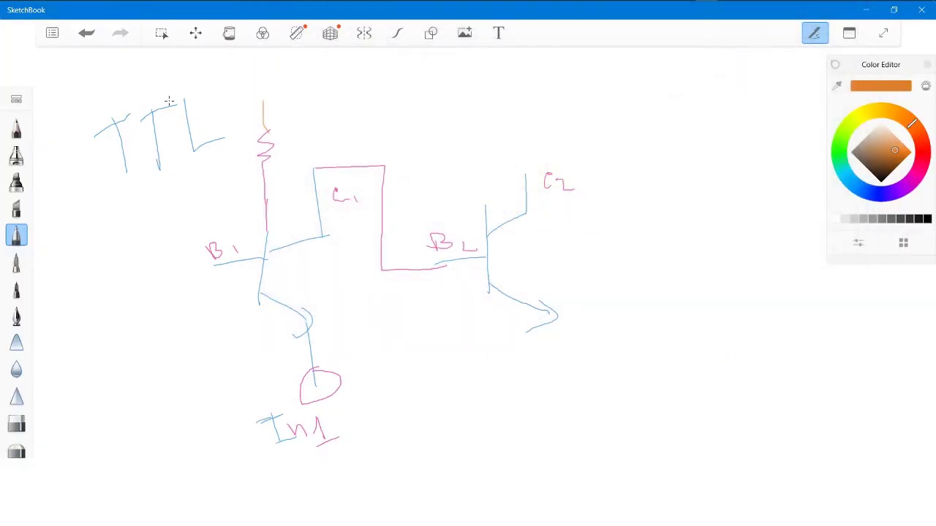
pyautogui.moveTo(238, 79)
pyautogui.mouseDown()
pyautogui.moveTo(282, 75)
pyautogui.moveTo(261, 104)
pyautogui.mouseUp()
pyautogui.moveTo(238, 262)
pyautogui.mouseDown()
pyautogui.moveTo(174, 263)
pyautogui.moveTo(226, 224)
pyautogui.moveTo(267, 222)
pyautogui.mouseUp()
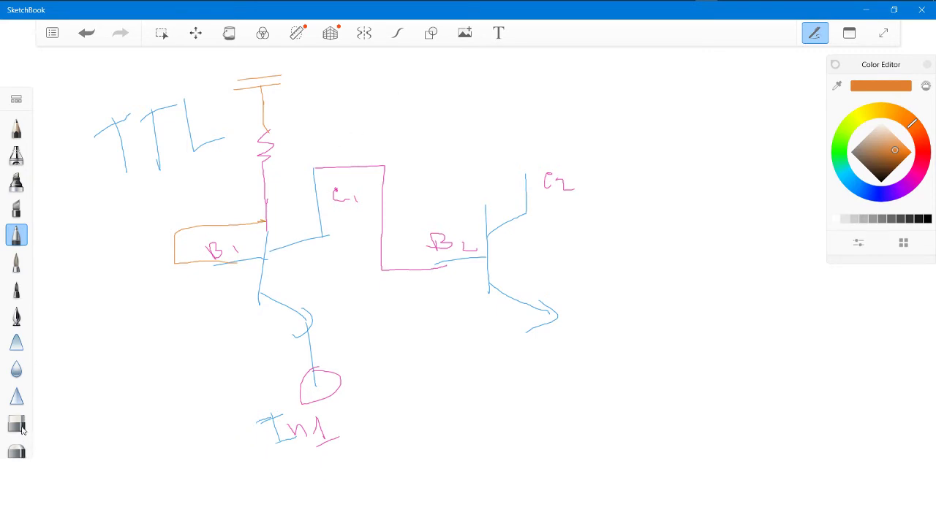
# Erase the line joining the resistor directly to the first transistor's body and redraw the transistor's collector junction in orange
pyautogui.click(27, 448)
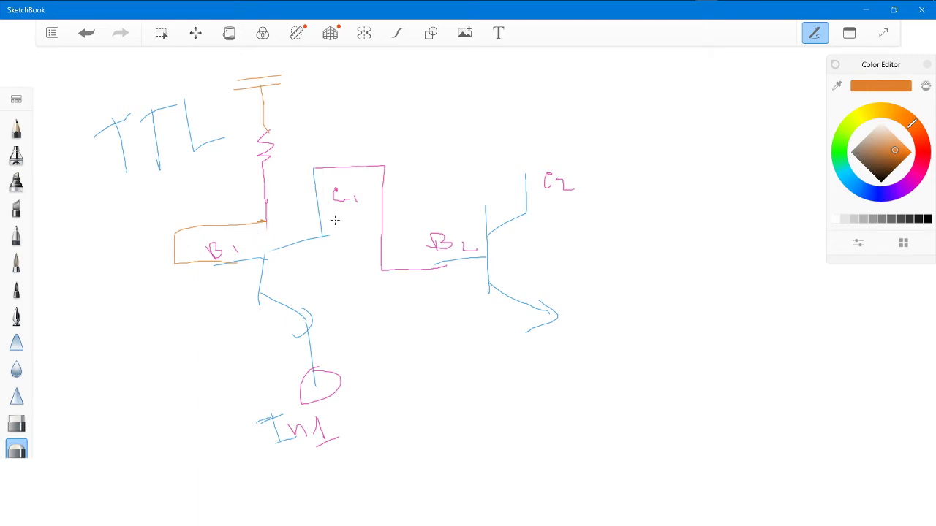
pyautogui.click(17, 236)
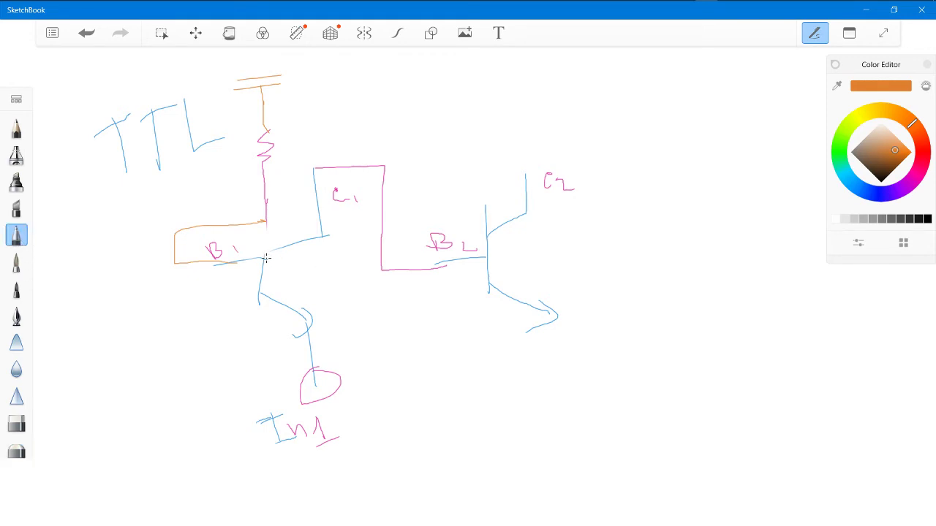
pyautogui.moveTo(266, 257); pyautogui.dragTo(285, 248)
# Check the manual's inverter figure and label the second transistor's emitter E2 and the first transistor's emitter E1
pyautogui.moveTo(501, 4)
pyautogui.click(684, 9)
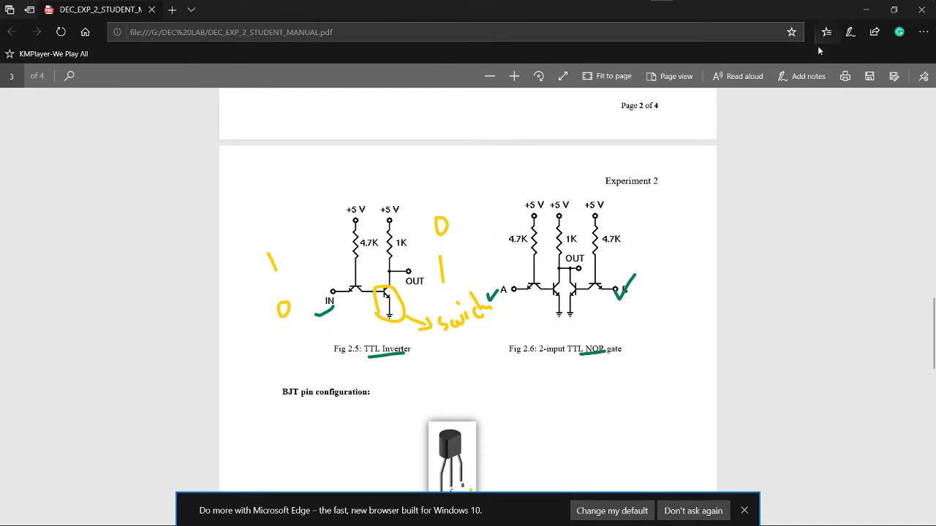
pyautogui.click(864, 10)
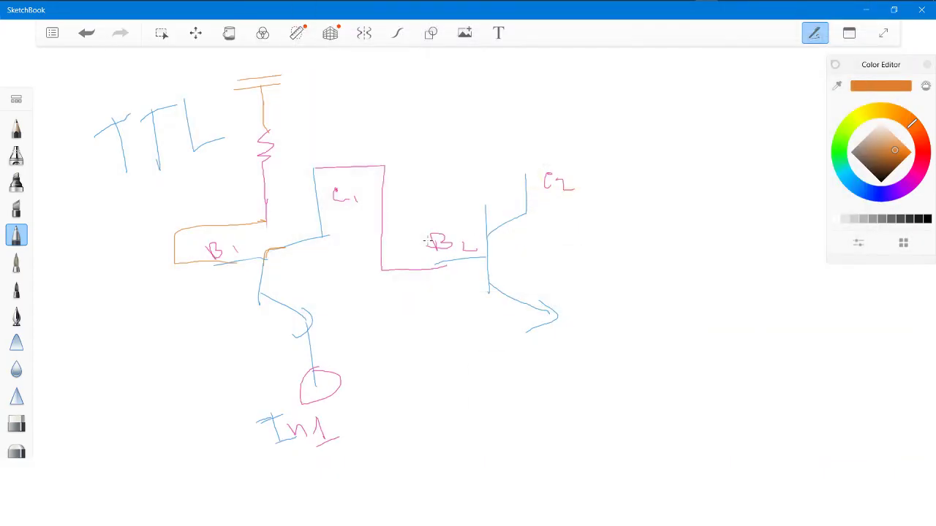
pyautogui.moveTo(474, 310)
pyautogui.mouseDown()
pyautogui.moveTo(495, 330)
pyautogui.moveTo(496, 319)
pyautogui.moveTo(540, 326)
pyautogui.mouseUp()
pyautogui.moveTo(271, 341)
pyautogui.mouseDown()
pyautogui.moveTo(278, 357)
pyautogui.moveTo(271, 341)
pyautogui.moveTo(299, 349)
pyautogui.mouseUp()
# Draw an orange lead from emitter E2 down to a ground symbol
pyautogui.moveTo(557, 319)
pyautogui.mouseDown()
pyautogui.moveTo(539, 401)
pyautogui.moveTo(587, 389)
pyautogui.mouseUp()
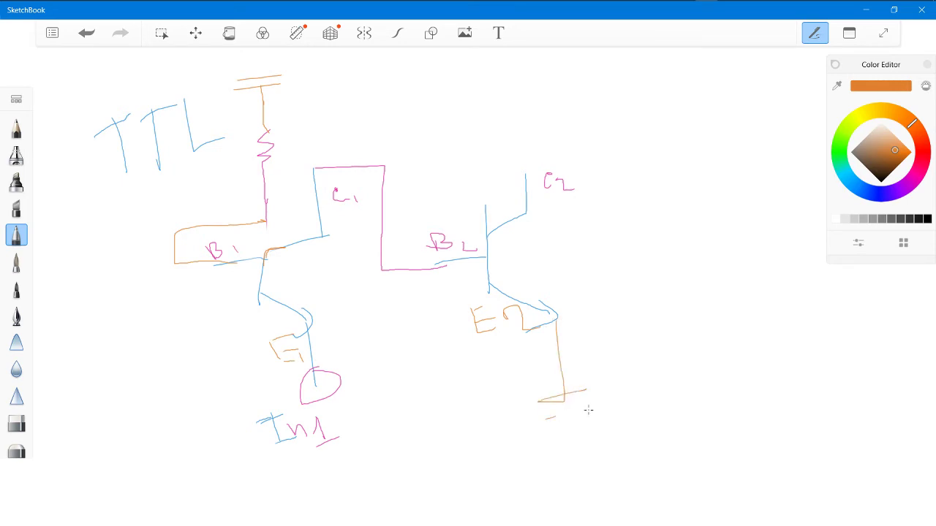
pyautogui.moveTo(546, 419); pyautogui.dragTo(589, 410)
pyautogui.moveTo(559, 429); pyautogui.dragTo(606, 428)
pyautogui.moveTo(506, 408); pyautogui.dragTo(620, 386)
# Consult the manual's inverter figure and draw an orange resistor with a supply terminal above collector C2
pyautogui.moveTo(661, 9)
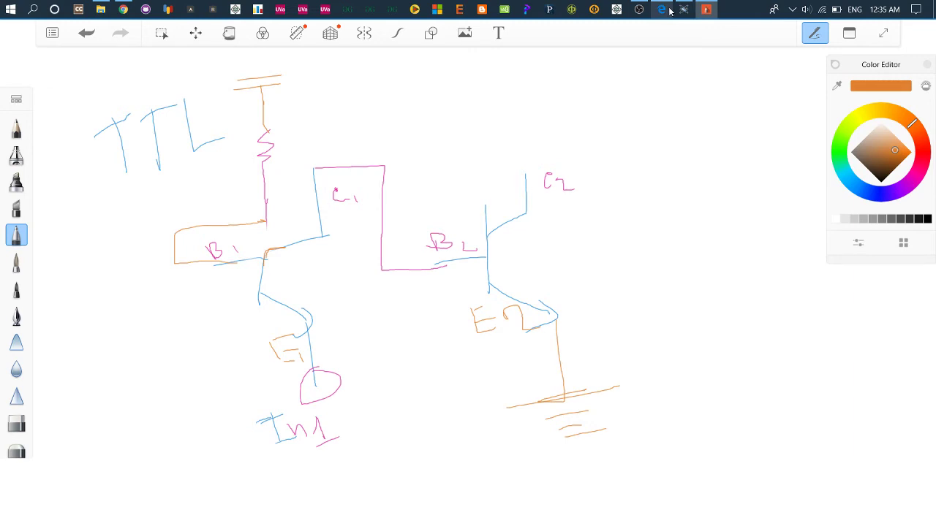
pyautogui.click(660, 94)
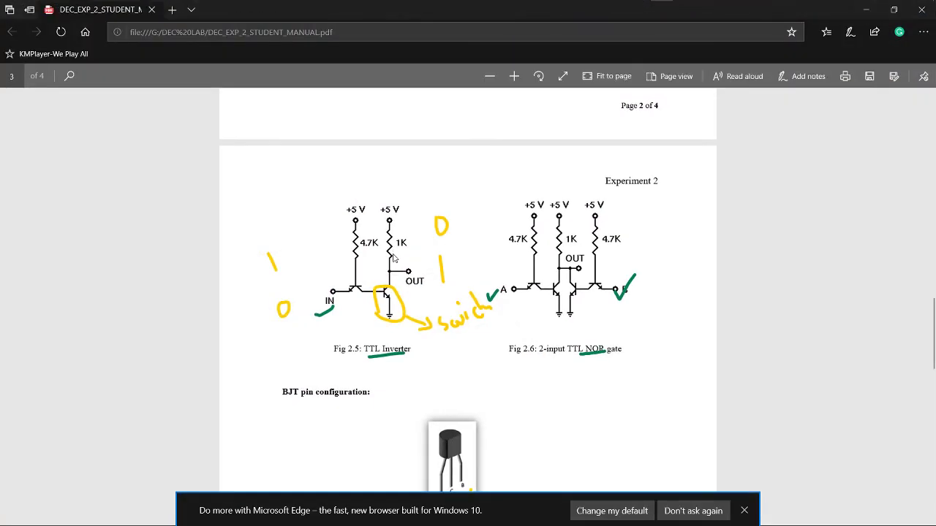
pyautogui.click(868, 12)
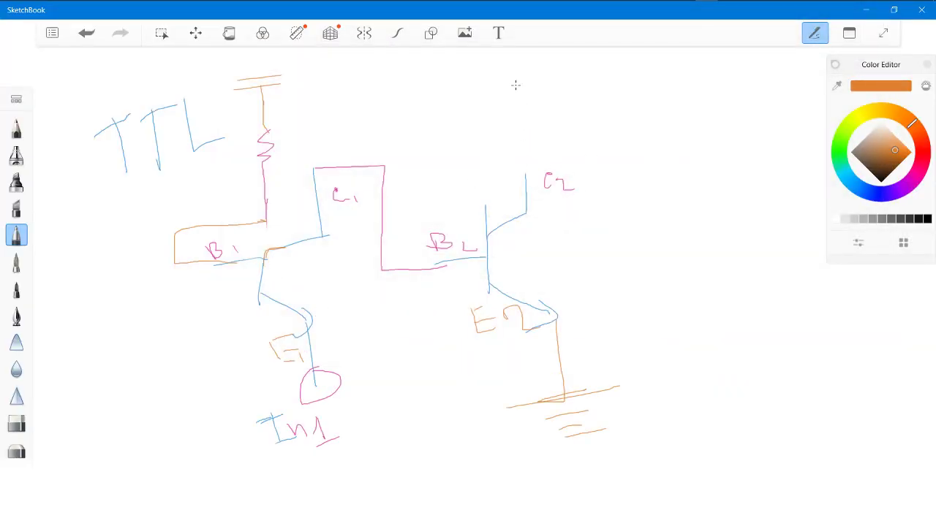
pyautogui.moveTo(515, 85); pyautogui.dragTo(528, 175)
pyautogui.moveTo(531, 76)
pyautogui.mouseDown()
pyautogui.moveTo(487, 82)
pyautogui.moveTo(531, 63)
pyautogui.mouseUp()
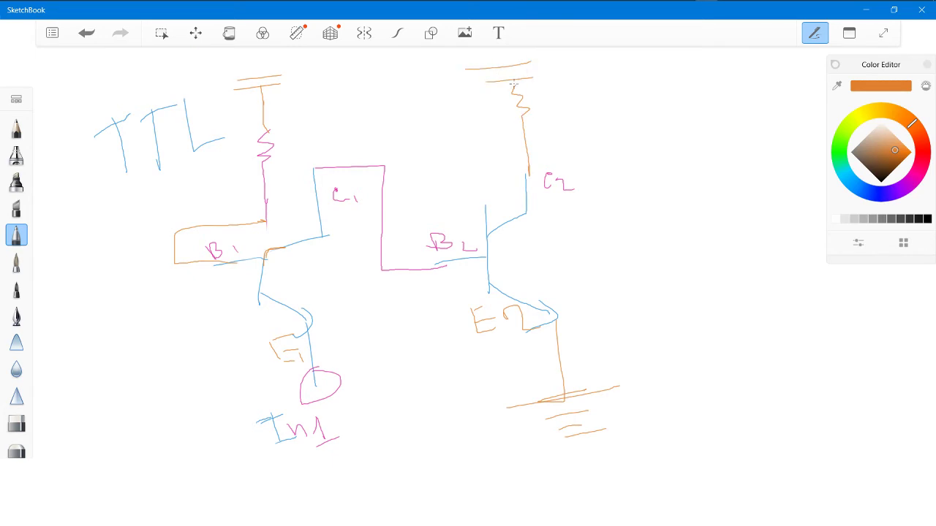
# Branch an orange output wire from the C2 resistor lead to a magenta circular terminal labelled Out
pyautogui.moveTo(526, 151)
pyautogui.mouseDown()
pyautogui.moveTo(688, 118)
pyautogui.moveTo(665, 112)
pyautogui.mouseUp()
pyautogui.click(913, 182)
pyautogui.moveTo(705, 144); pyautogui.dragTo(717, 130)
pyautogui.moveTo(731, 89)
pyautogui.mouseDown()
pyautogui.moveTo(732, 152)
pyautogui.moveTo(759, 125)
pyautogui.mouseUp()
pyautogui.moveTo(622, 132)
pyautogui.mouseDown()
pyautogui.moveTo(634, 137)
pyautogui.moveTo(623, 149)
pyautogui.mouseUp()
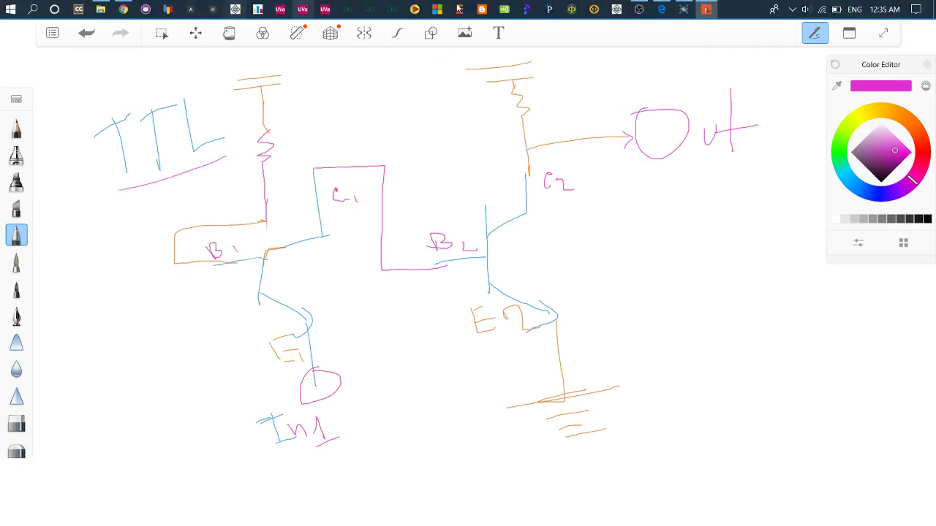
# Switch to Proteus and place two NPN transistors side by side on an empty area of the schematic
pyautogui.click(683, 9)
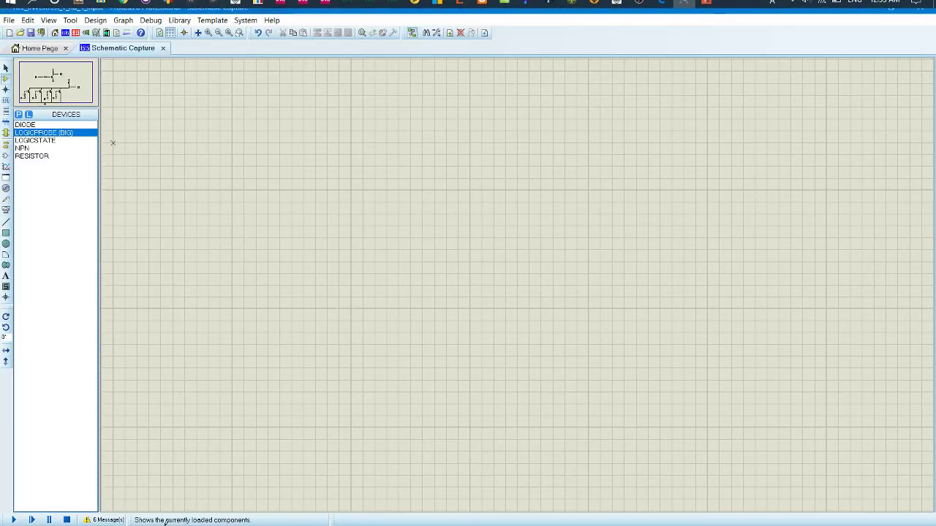
pyautogui.click(25, 148)
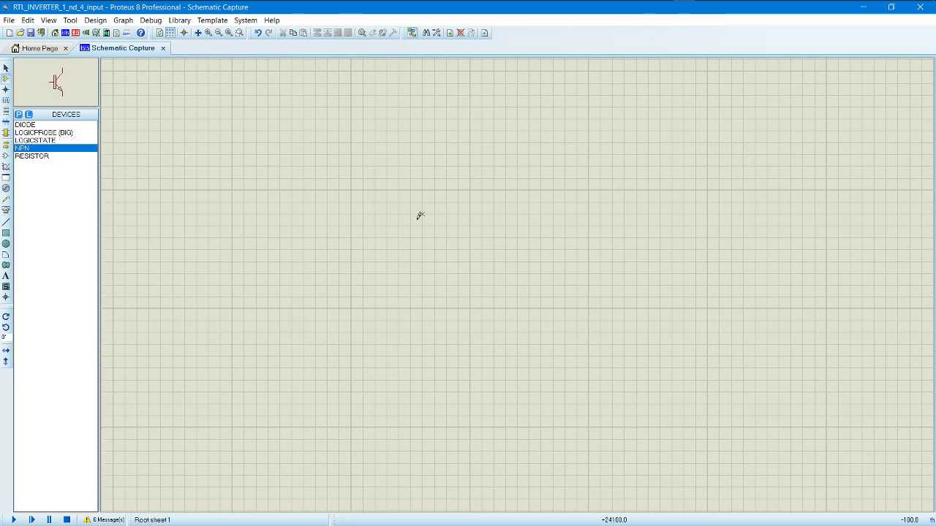
pyautogui.click(375, 262)
pyautogui.click(374, 262)
pyautogui.click(575, 252)
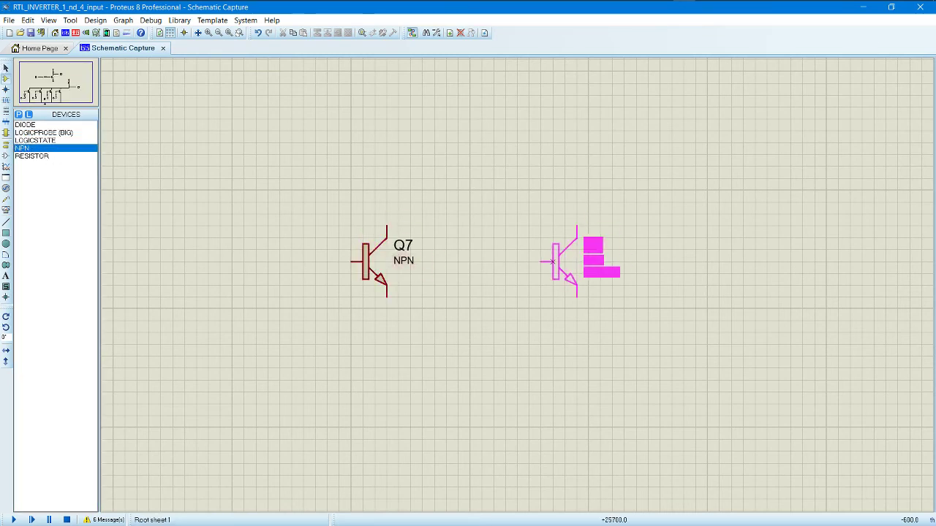
pyautogui.click(589, 264)
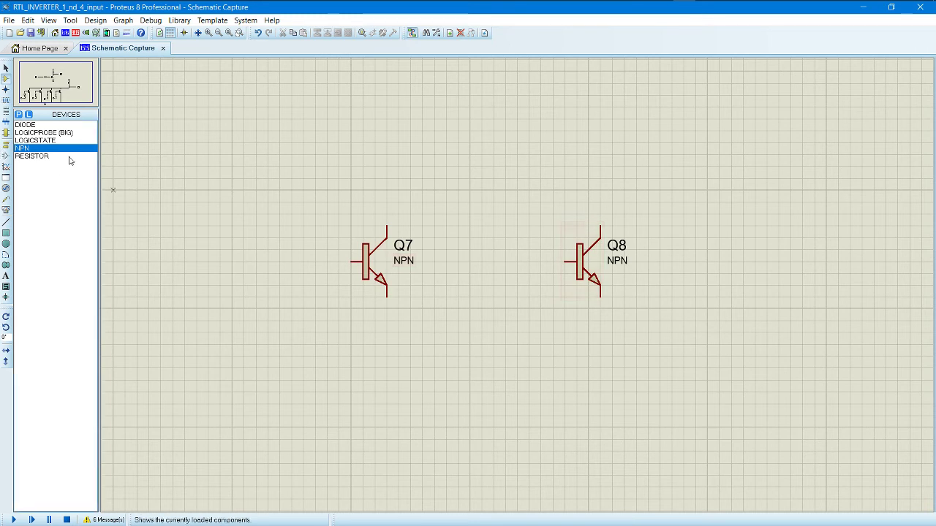
# Place two resistors, one above and beside the first transistor and one above the second transistor
pyautogui.click(38, 156)
pyautogui.click(338, 149)
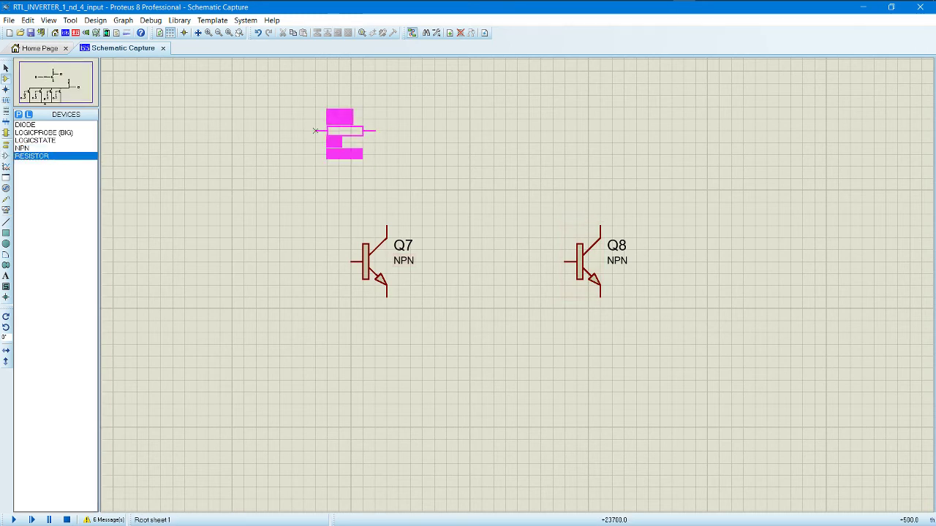
pyautogui.click(256, 131)
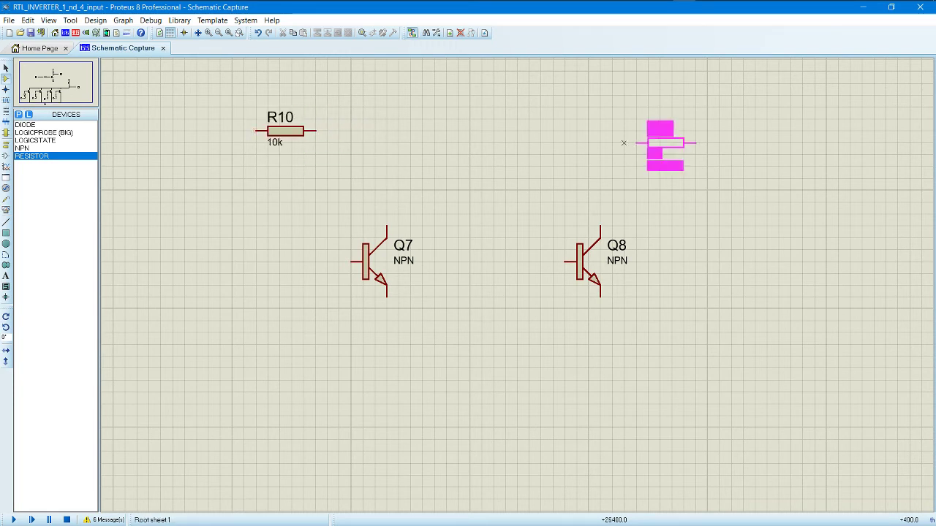
pyautogui.click(597, 117)
# Rotate both resistors clockwise to stand vertically and align R11 directly above Q8's collector
pyautogui.rightClick(300, 126)
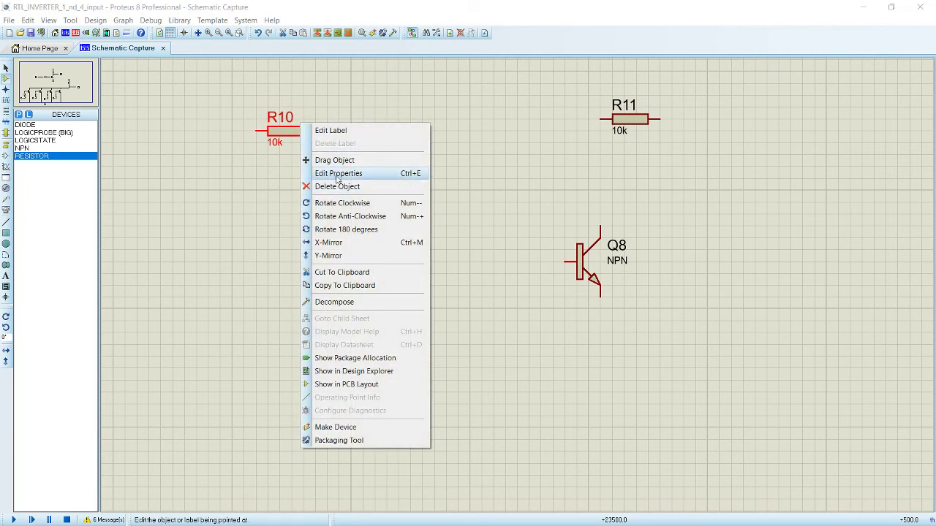
pyautogui.click(526, 135)
pyautogui.rightClick(304, 126)
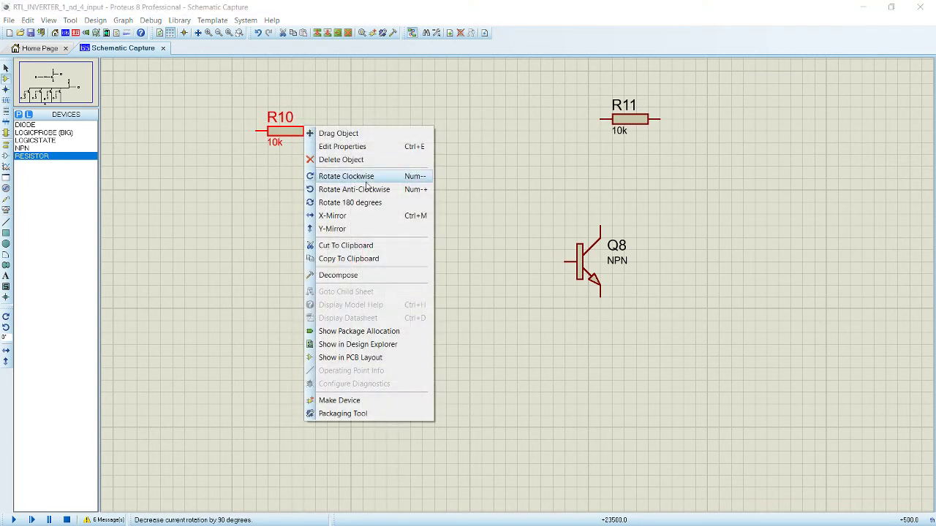
pyautogui.click(366, 179)
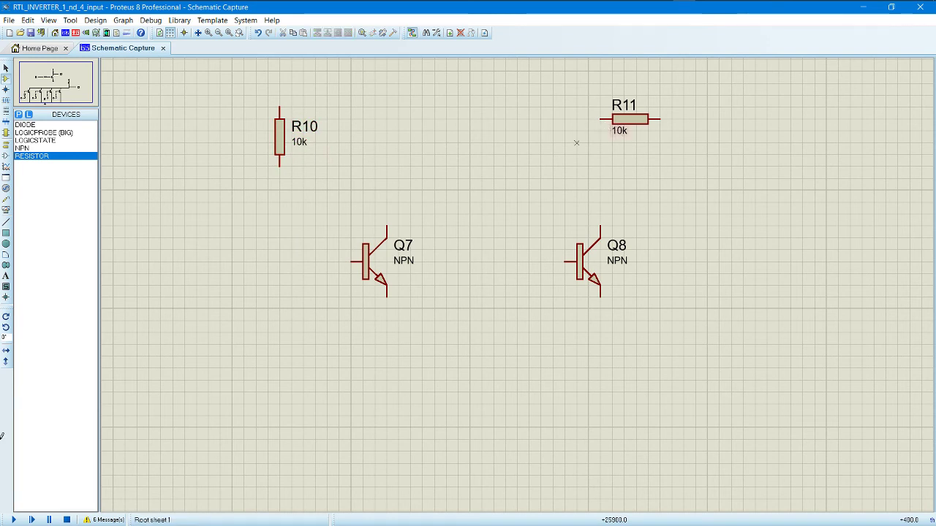
pyautogui.rightClick(645, 118)
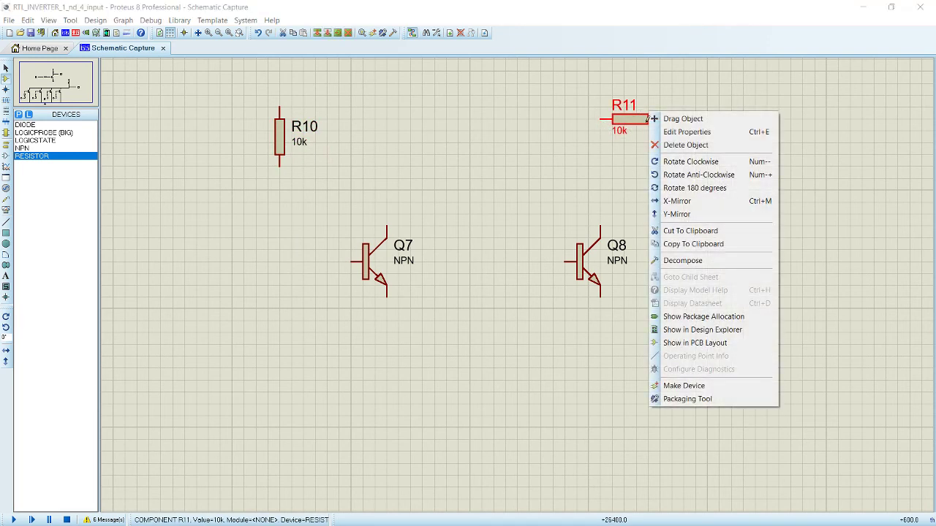
pyautogui.click(694, 162)
pyautogui.moveTo(644, 123); pyautogui.dragTo(600, 131)
pyautogui.click(658, 188)
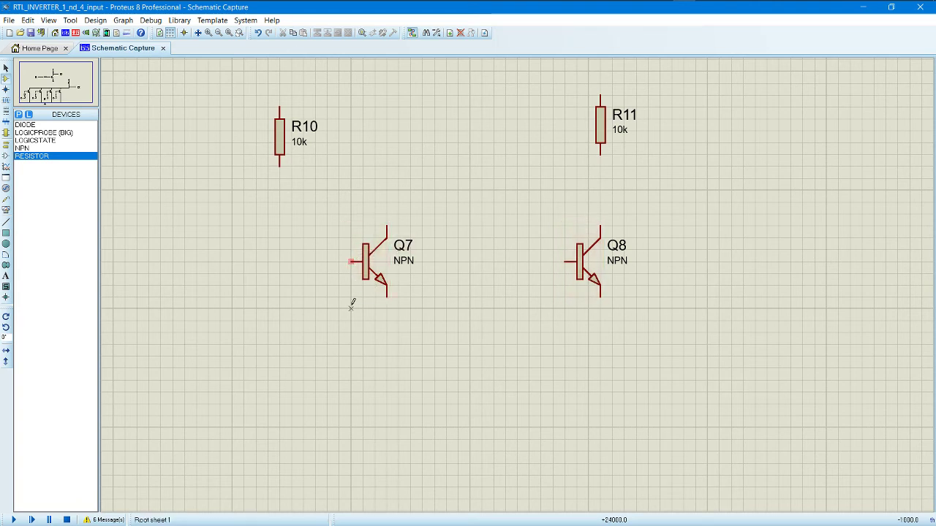
# Wire Q7's collector to Q8's base, and Q8's collector to the lower end of R11
pyautogui.click(387, 223)
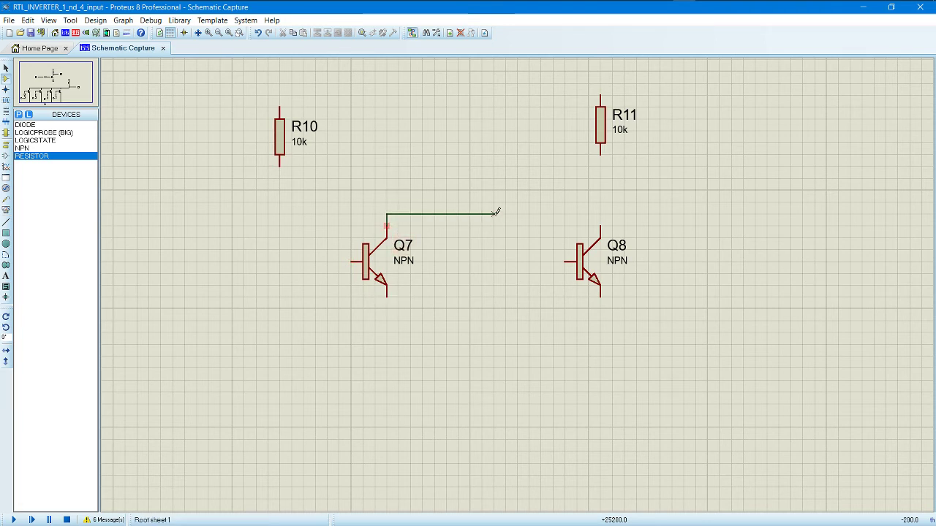
pyautogui.click(560, 261)
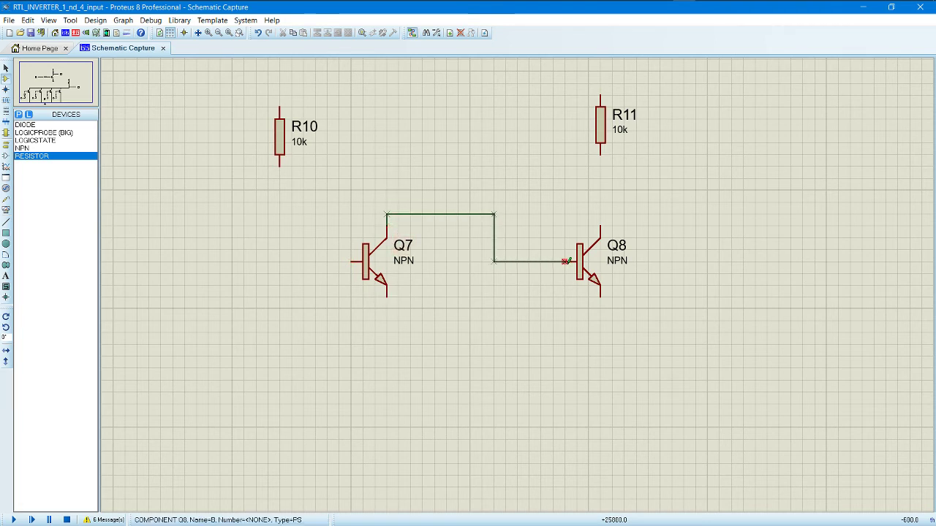
pyautogui.click(600, 224)
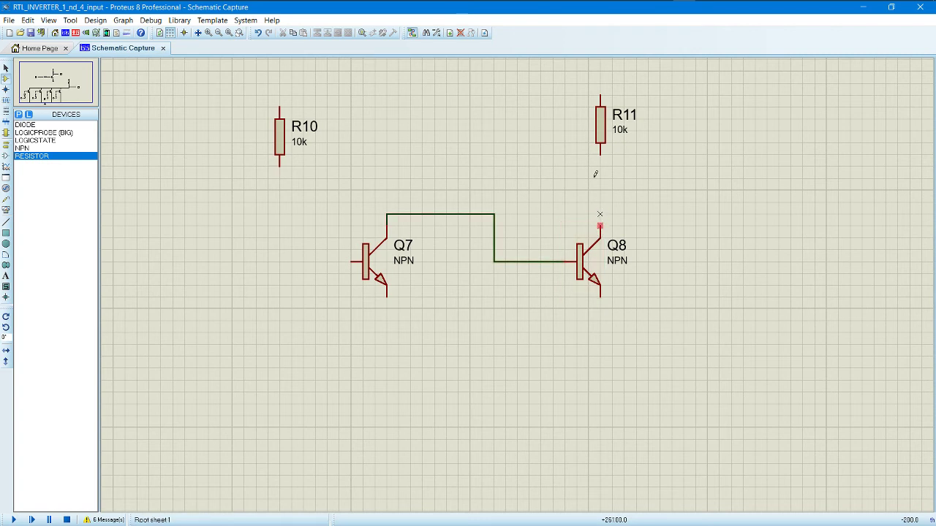
pyautogui.click(600, 153)
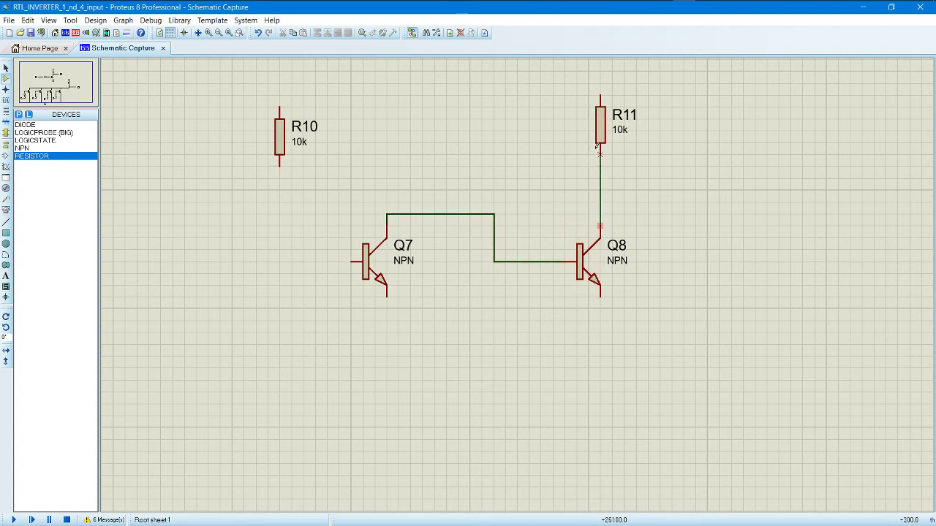
# Wire the lower end of R10 down and across to Q7's base
pyautogui.click(279, 167)
pyautogui.click(279, 261)
pyautogui.click(350, 260)
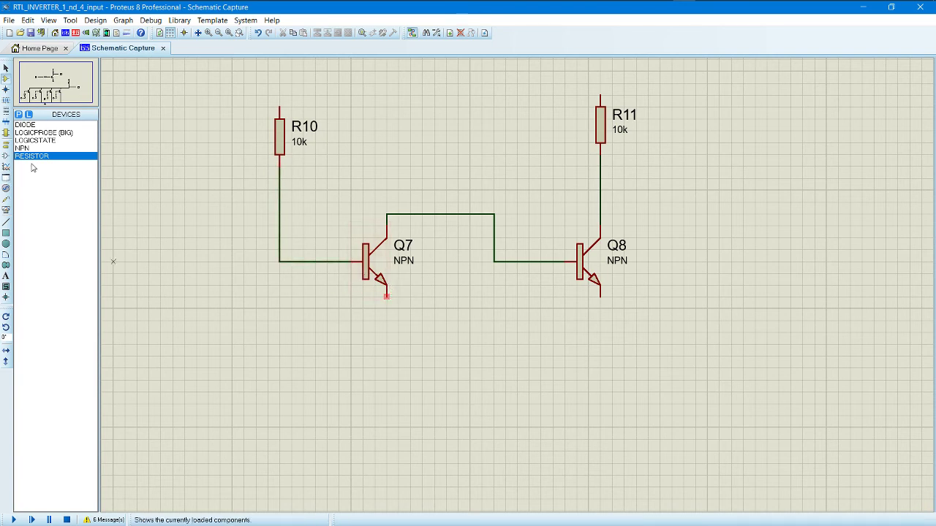
# Place a LOGICSTATE input below Q7 and wire it to Q7's emitter
pyautogui.click(56, 140)
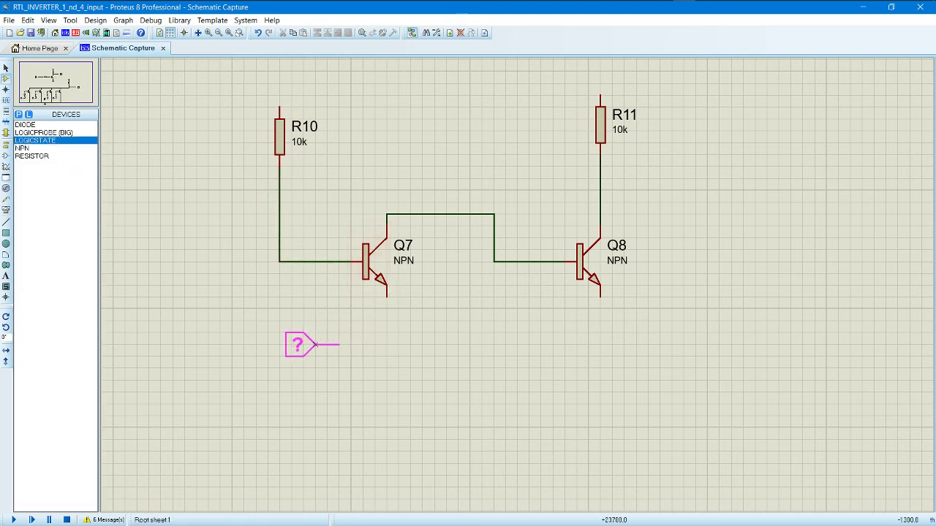
pyautogui.click(300, 344)
pyautogui.click(339, 343)
pyautogui.click(387, 295)
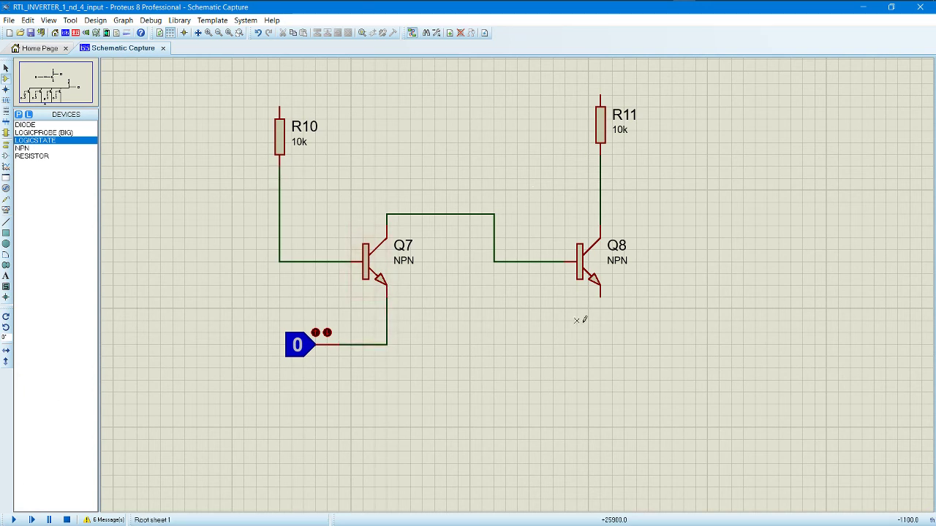
# Place a GROUND terminal below Q8 and wire Q8's emitter to it
pyautogui.rightClick(666, 286)
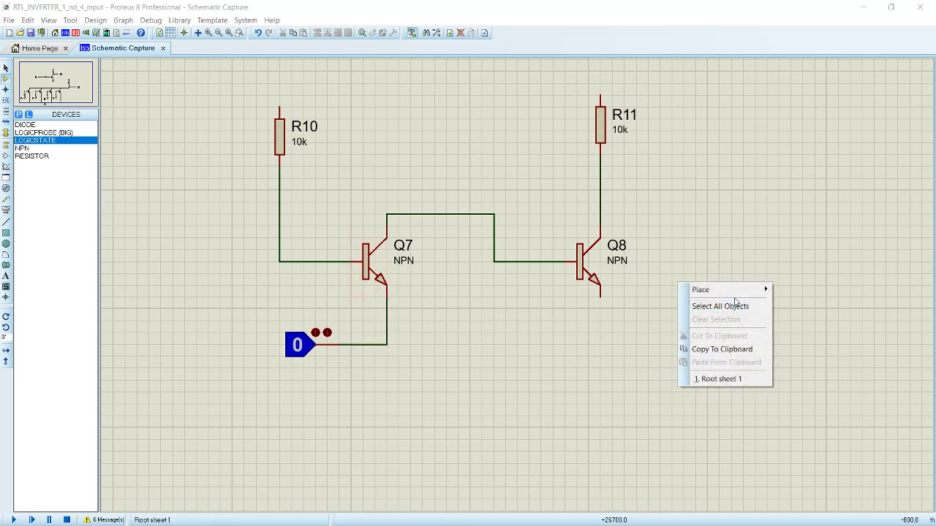
pyautogui.moveTo(741, 293)
pyautogui.moveTo(820, 105)
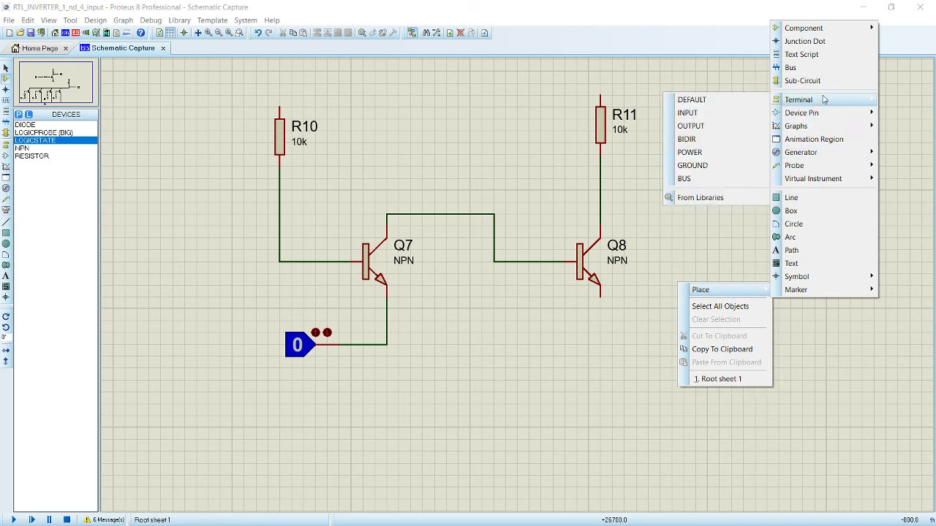
pyautogui.click(702, 166)
pyautogui.click(589, 345)
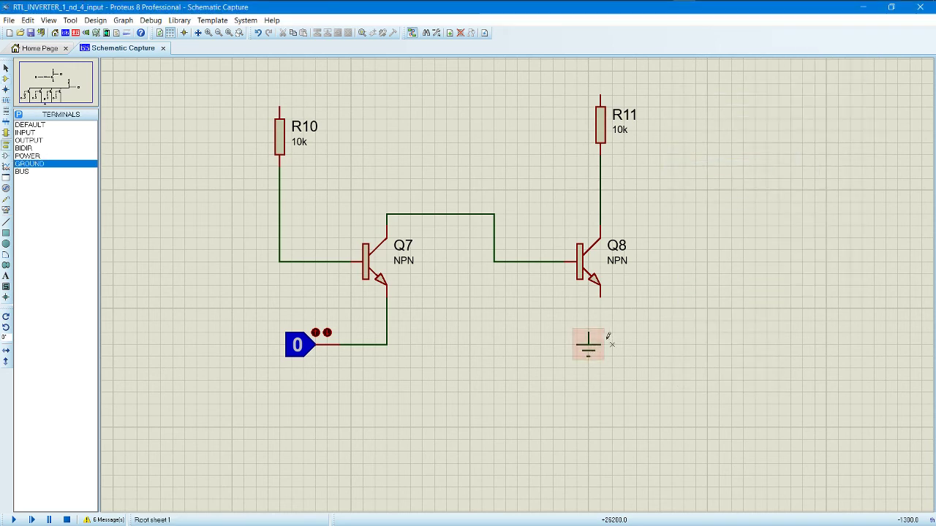
pyautogui.click(599, 296)
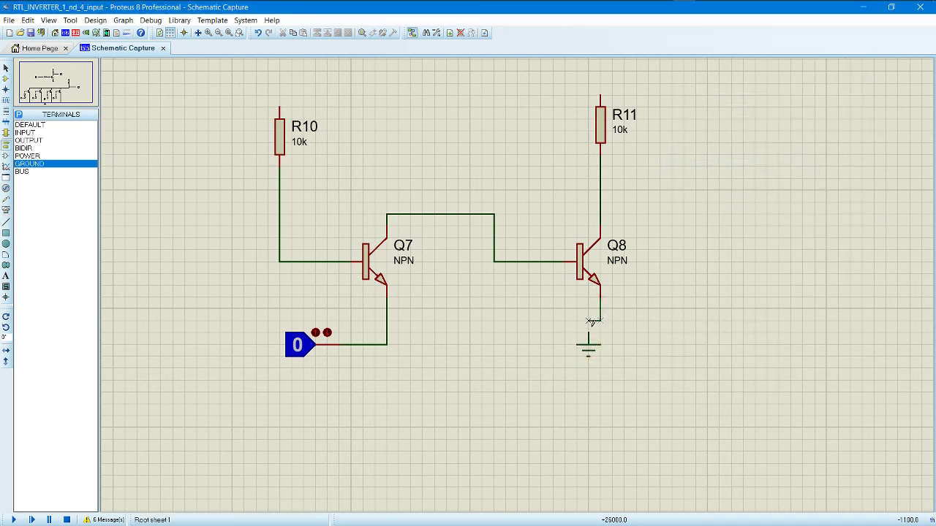
pyautogui.click(589, 335)
# Connect the upper ends of R10 and R11 with a wire running above both resistors
pyautogui.press('F5')
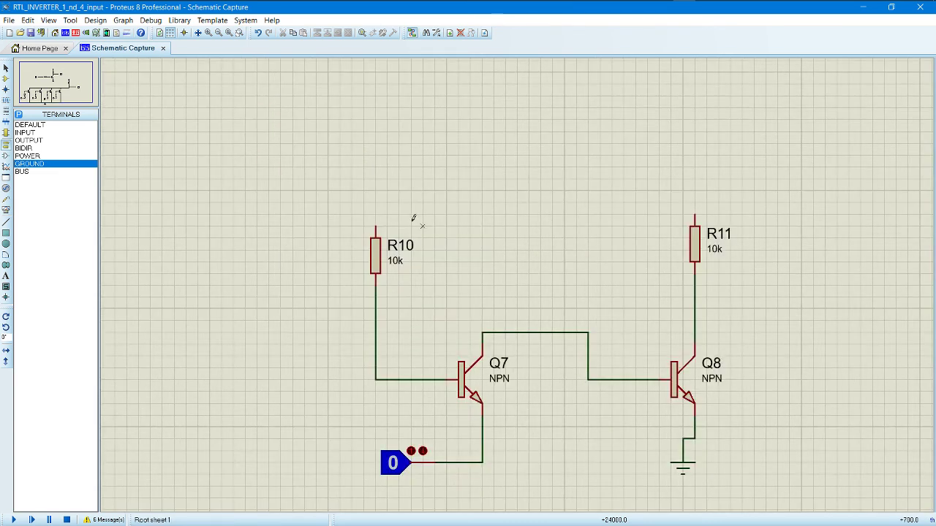
pyautogui.click(378, 226)
pyautogui.click(376, 188)
pyautogui.click(695, 213)
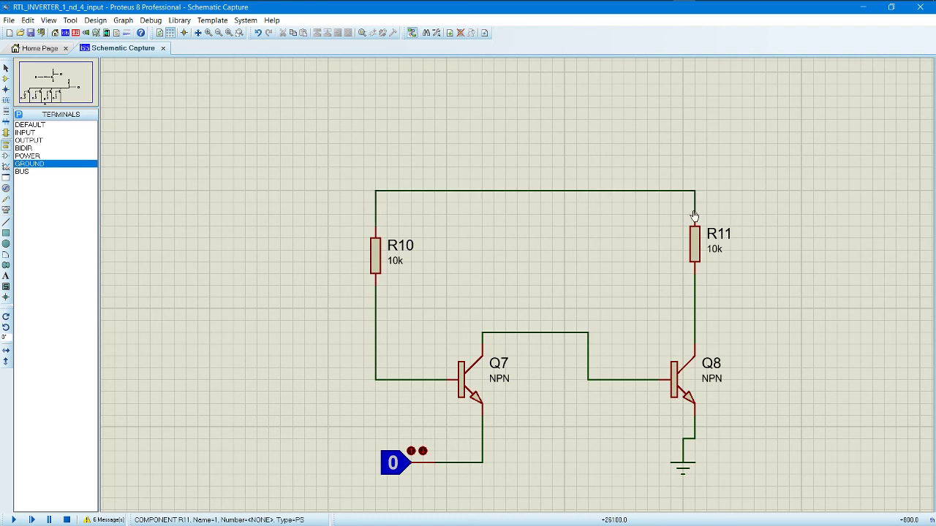
# Place a POWER terminal above the wire joining the two resistors and connect it to that wire
pyautogui.rightClick(530, 136)
pyautogui.moveTo(602, 151)
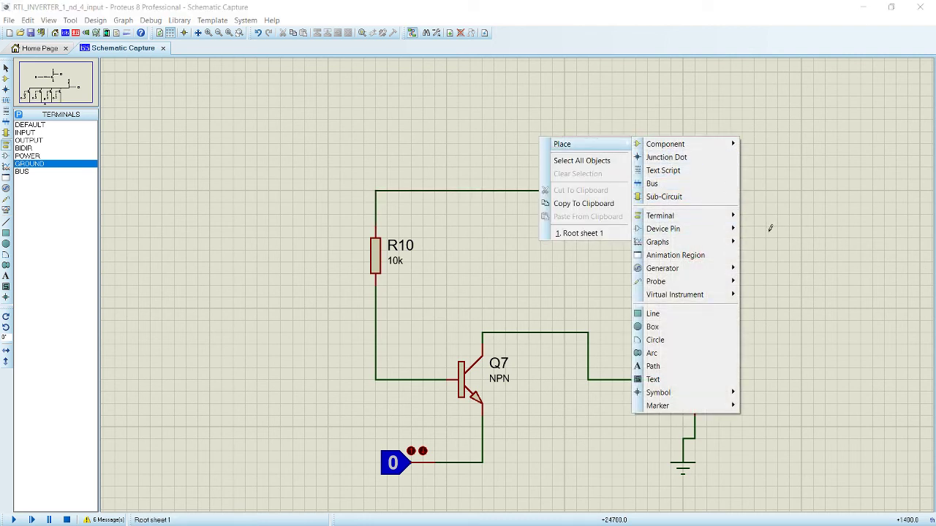
pyautogui.moveTo(700, 216)
pyautogui.click(775, 268)
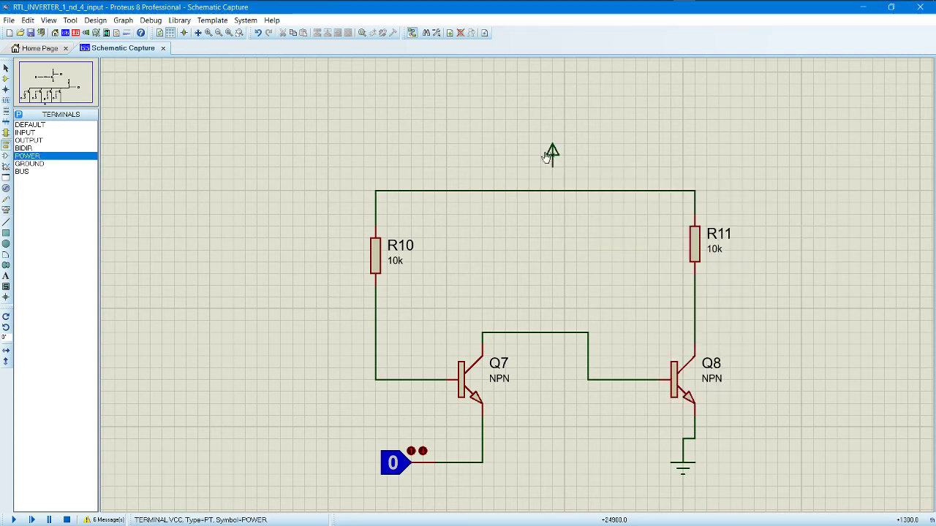
pyautogui.click(552, 170)
pyautogui.click(552, 189)
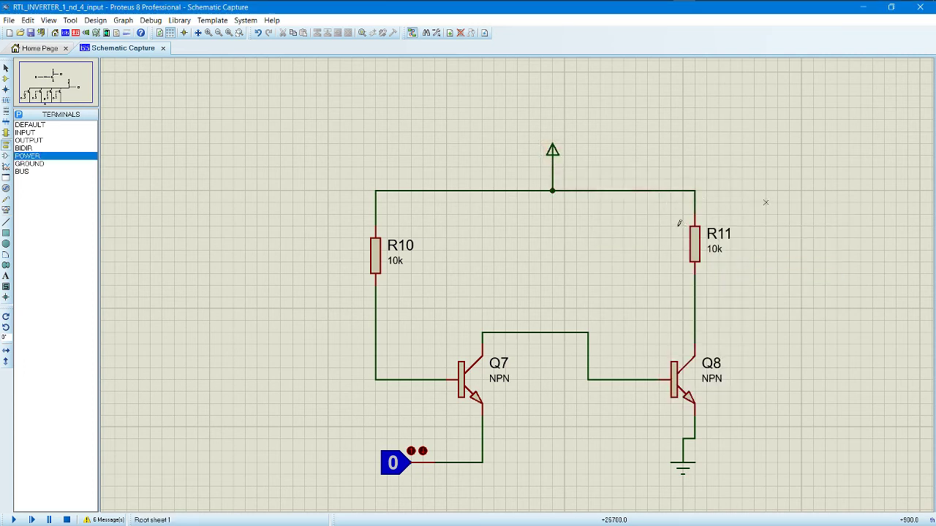
# Place a LOGICPROBE (BIG) beside R11 and wire it to the connection between R11 and Q8's collector
pyautogui.press('F7')
pyautogui.scroll(-2, 541, 251)
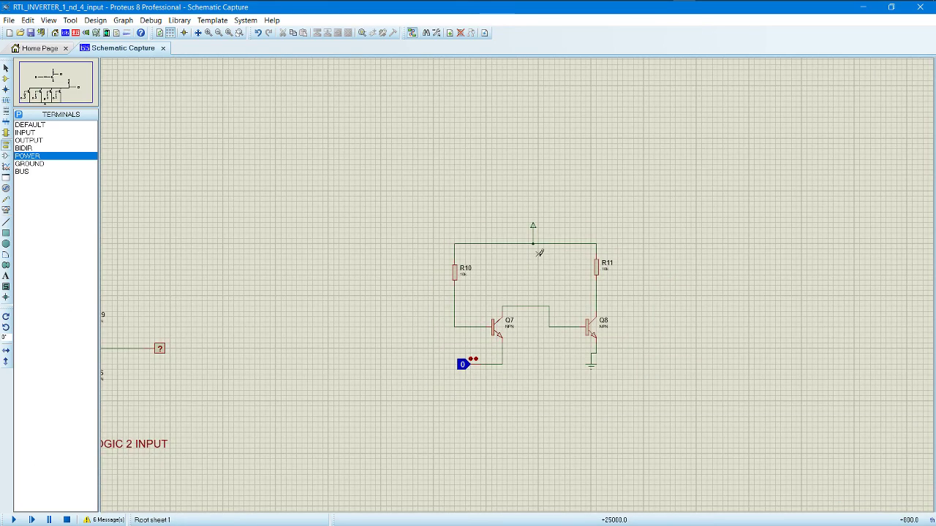
pyautogui.scroll(4, 543, 292)
pyautogui.scroll(-2, 543, 292)
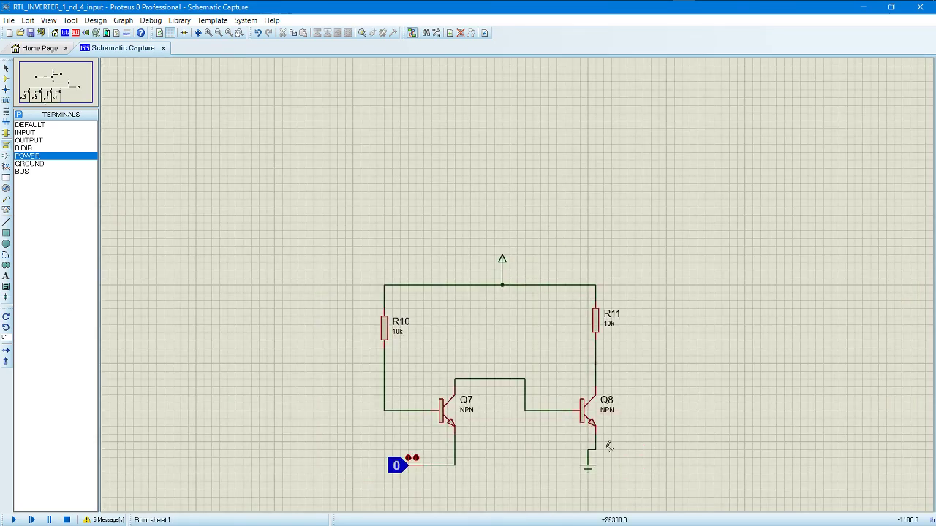
pyautogui.scroll(2, 505, 300)
pyautogui.scroll(-1, 500, 292)
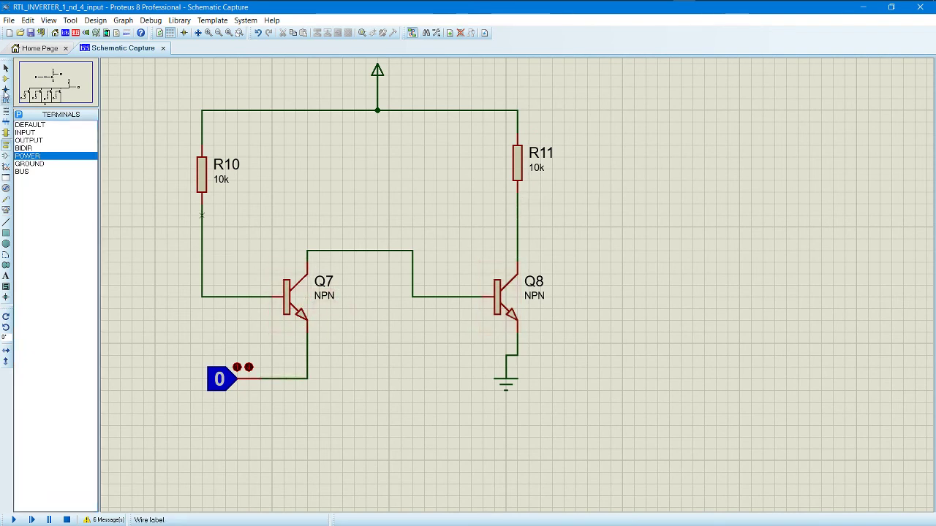
pyautogui.click(6, 79)
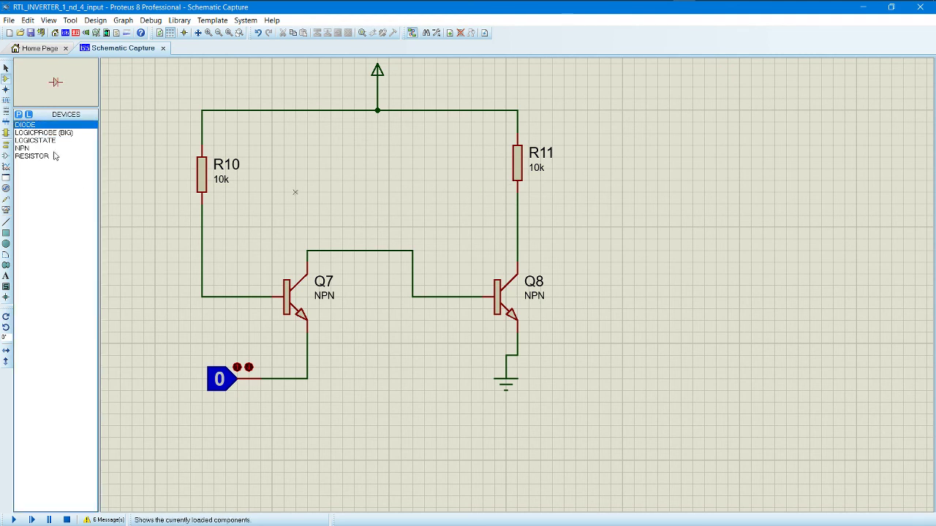
pyautogui.click(564, 209)
pyautogui.hscroll(-2, 577, 205)
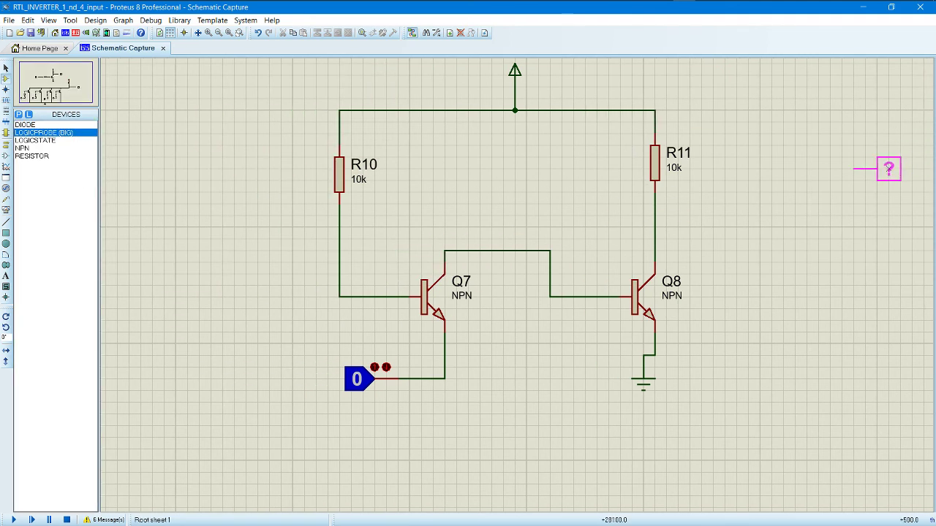
pyautogui.click(772, 215)
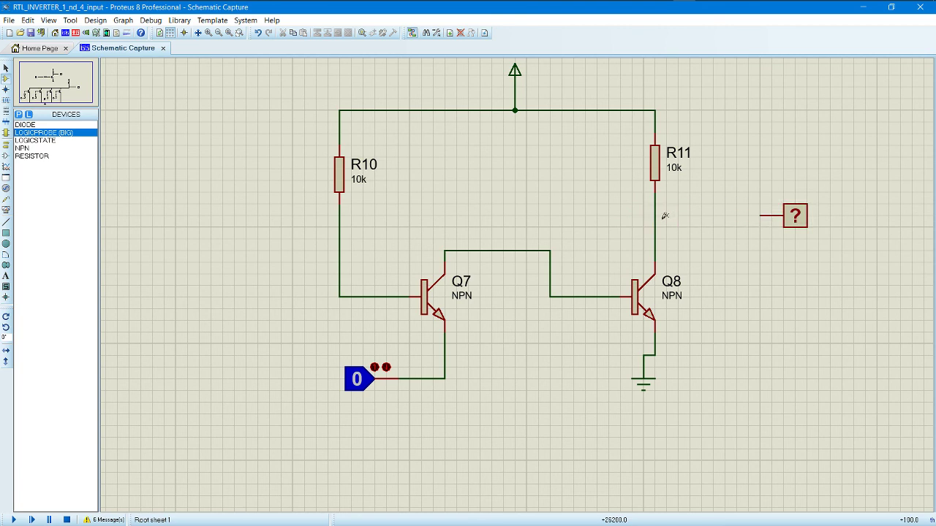
pyautogui.click(655, 216)
pyautogui.click(762, 215)
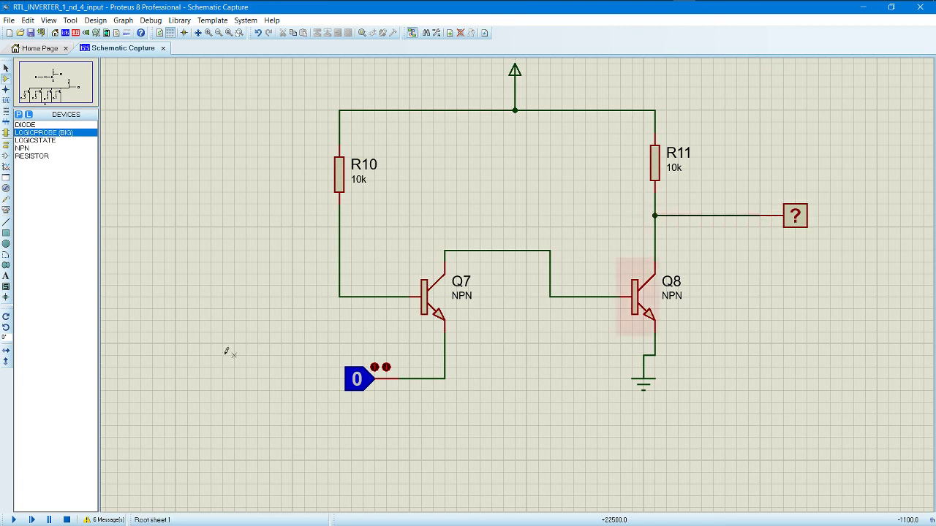
# Run the simulation and switch the logic input to 1, back to 0 and to 1 again to test the inverter
pyautogui.click(14, 520)
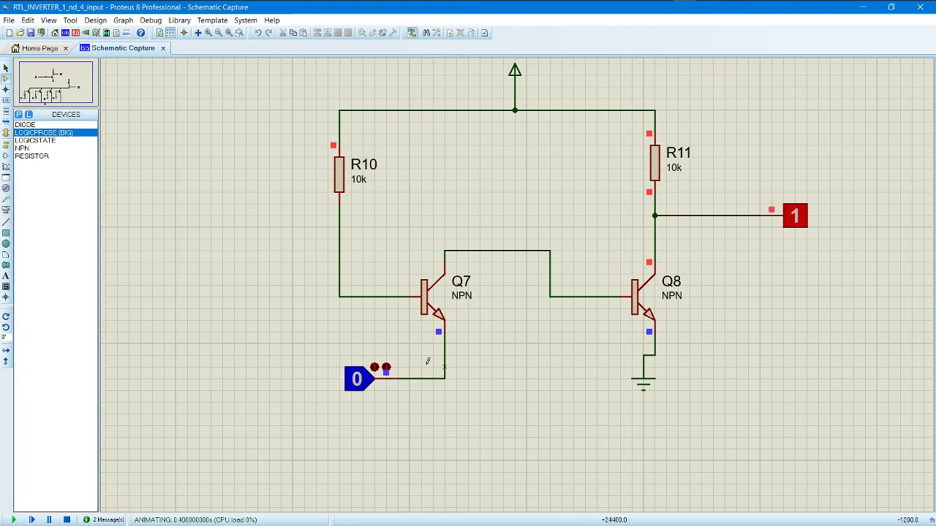
pyautogui.click(350, 384)
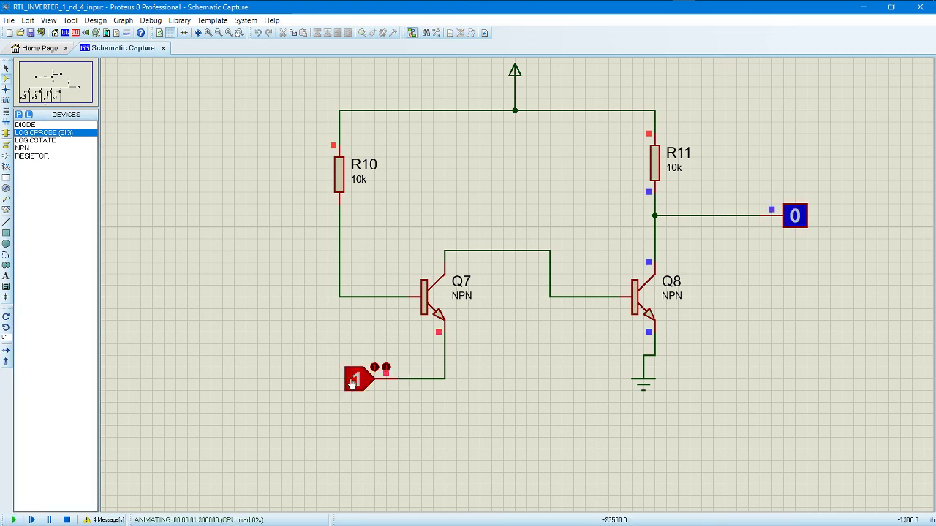
pyautogui.click(351, 385)
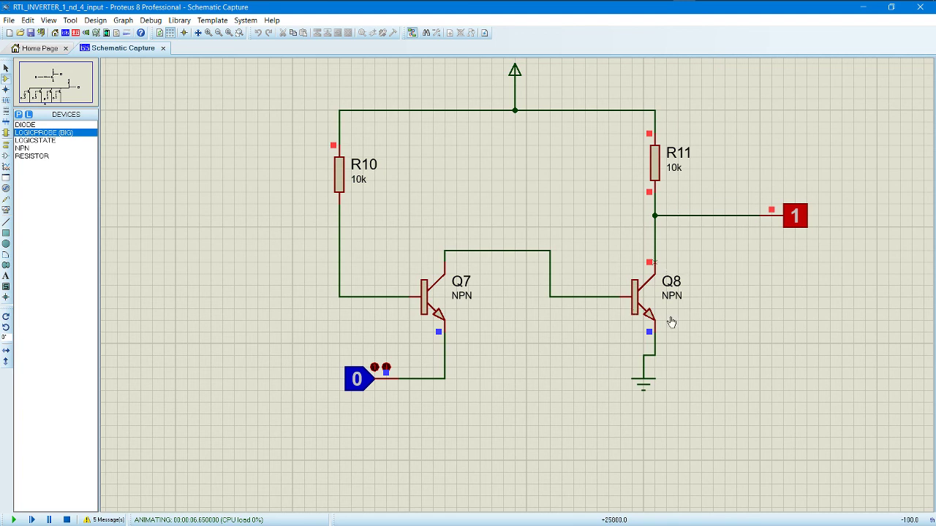
pyautogui.click(363, 377)
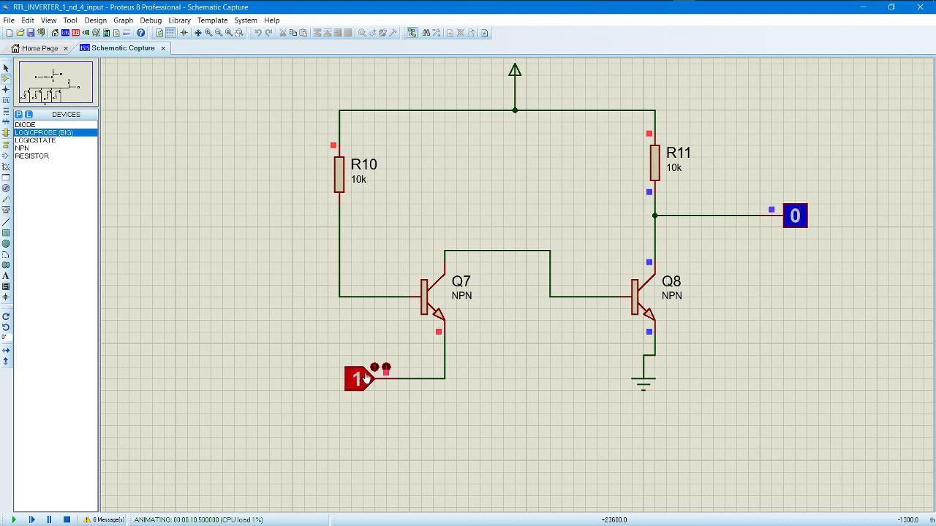